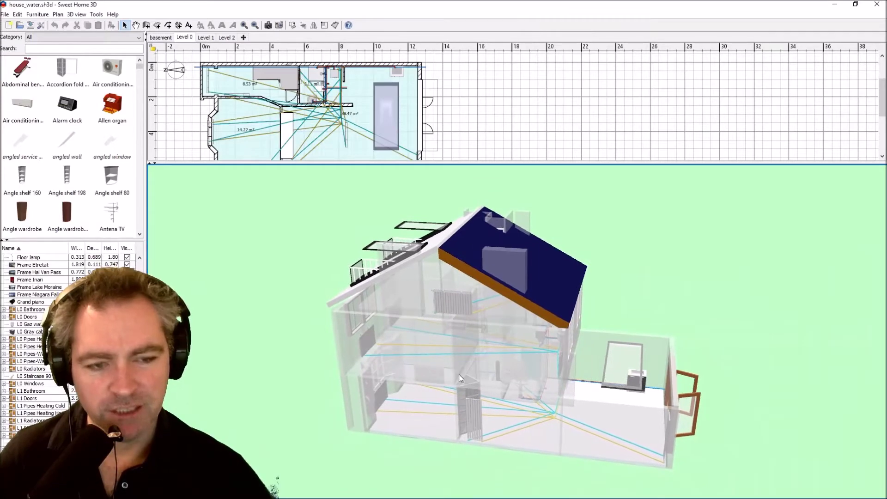
- Tilt the 3D view to look straight down and enlarge the floor plan pane
right_click(591, 343)
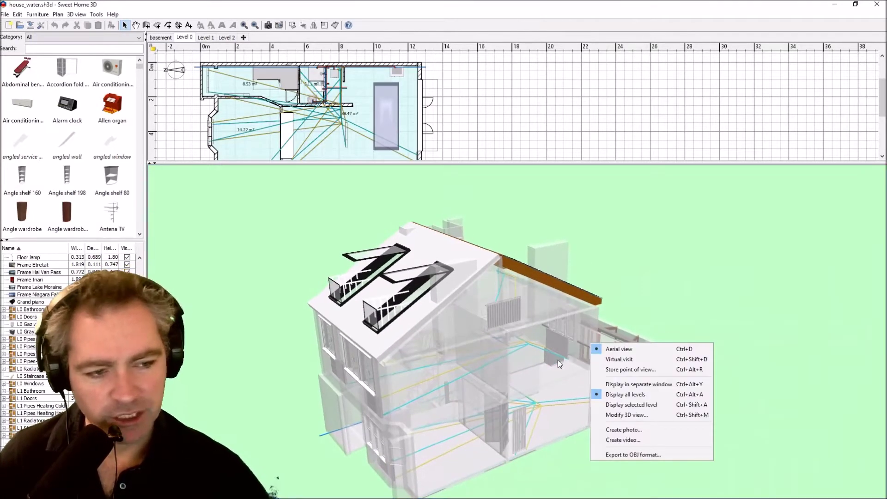
left_click(525, 350)
mouse_move(466, 324)
left_mouse_down()
mouse_move(439, 363)
mouse_move(723, 304)
left_mouse_up()
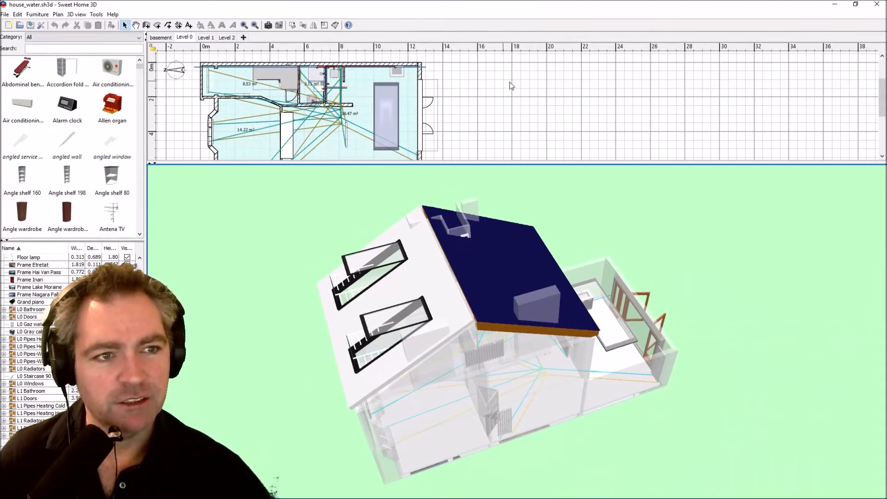
left_click_drag(526, 164, 513, 229)
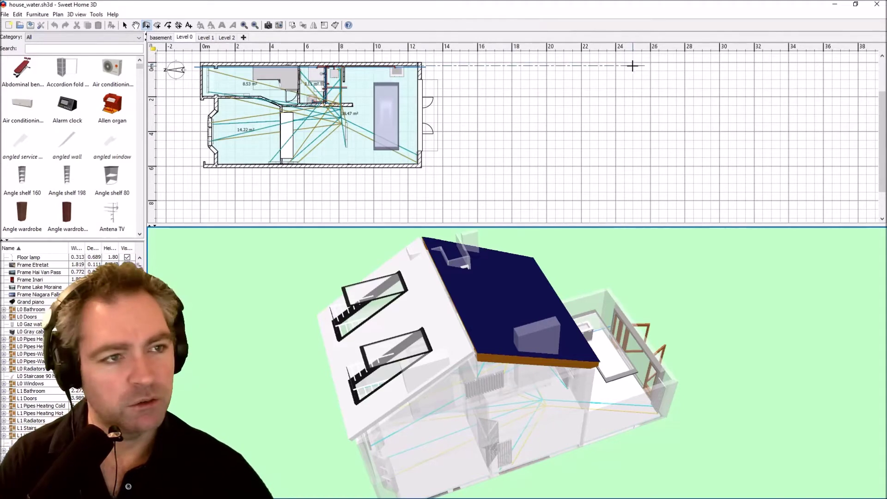
- Draw a closed 4 m by 5.25 m rectangle of walls right of the house
left_click(633, 62)
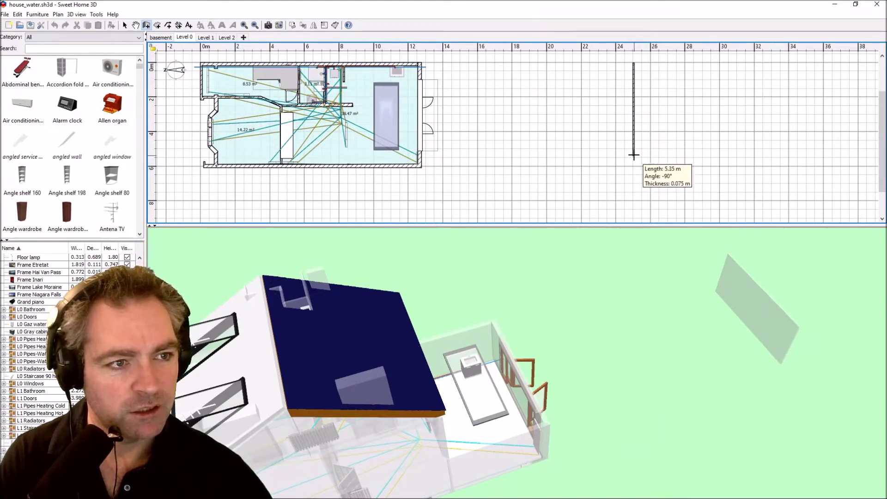
left_click(633, 149)
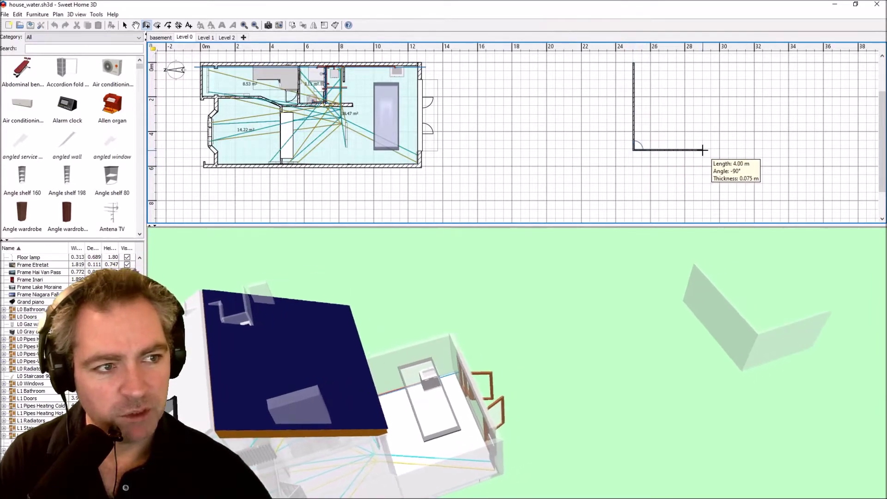
left_click(703, 149)
left_click(703, 62)
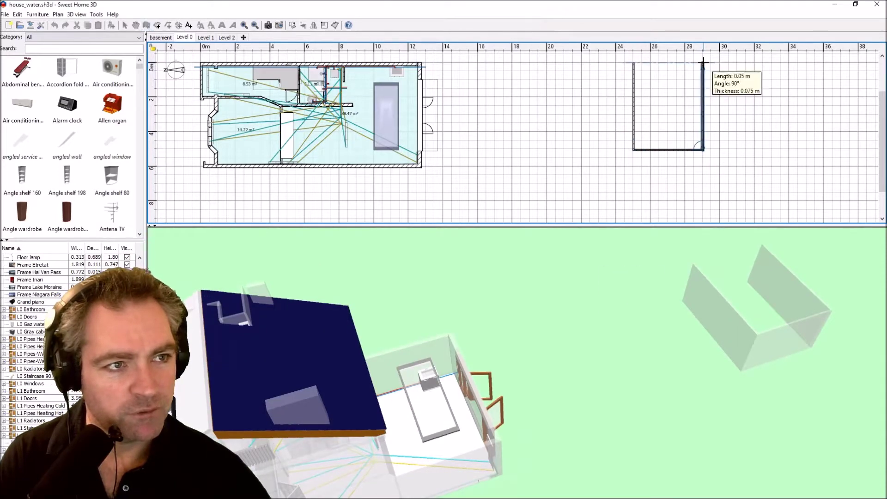
left_click(633, 62)
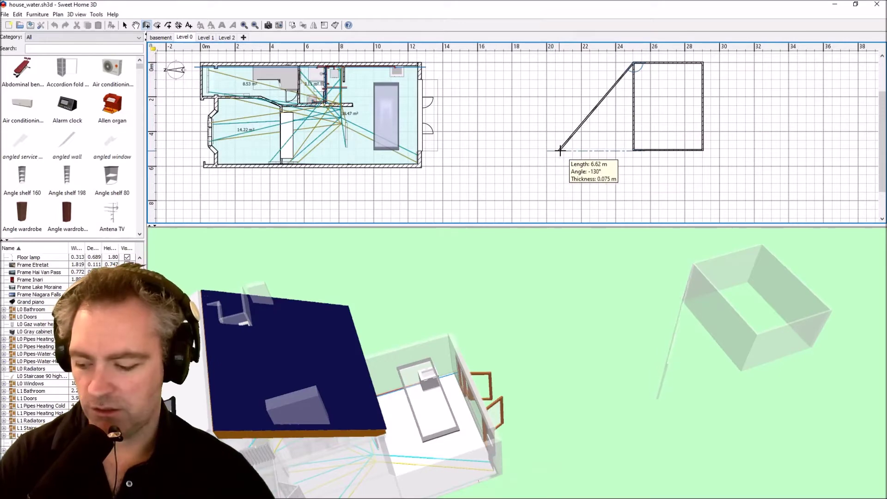
key("Escape")
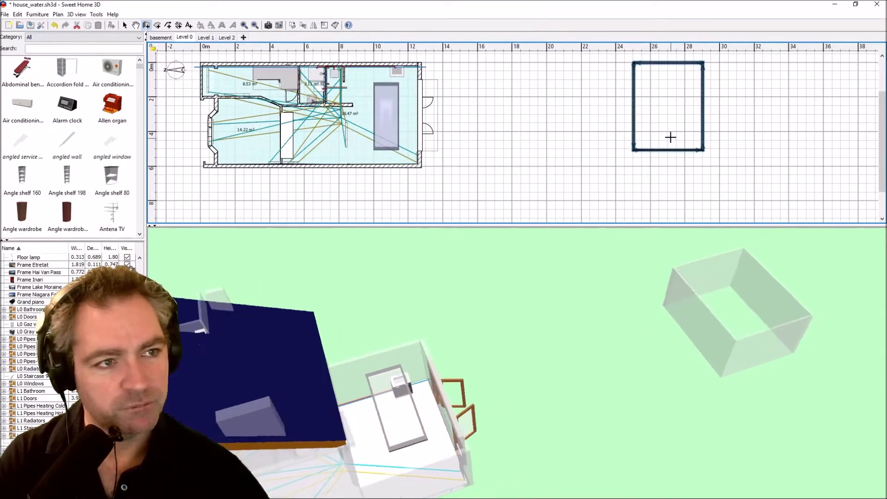
mouse_move(501, 390)
left_mouse_down()
mouse_move(559, 314)
mouse_move(476, 337)
mouse_move(393, 335)
mouse_move(380, 324)
mouse_move(526, 322)
mouse_move(388, 321)
left_mouse_up()
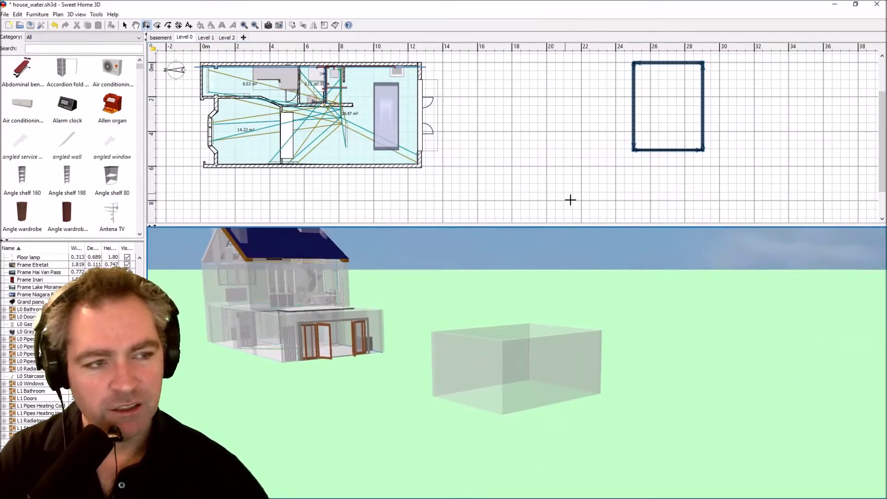
- Drop the 'gar' catalog result Garage door into the bottom wall and narrow it
left_click(78, 50)
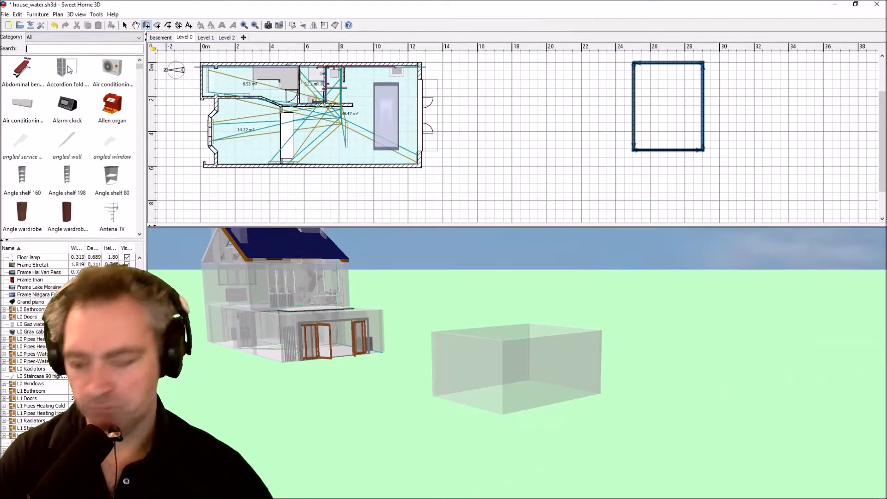
type("ga")
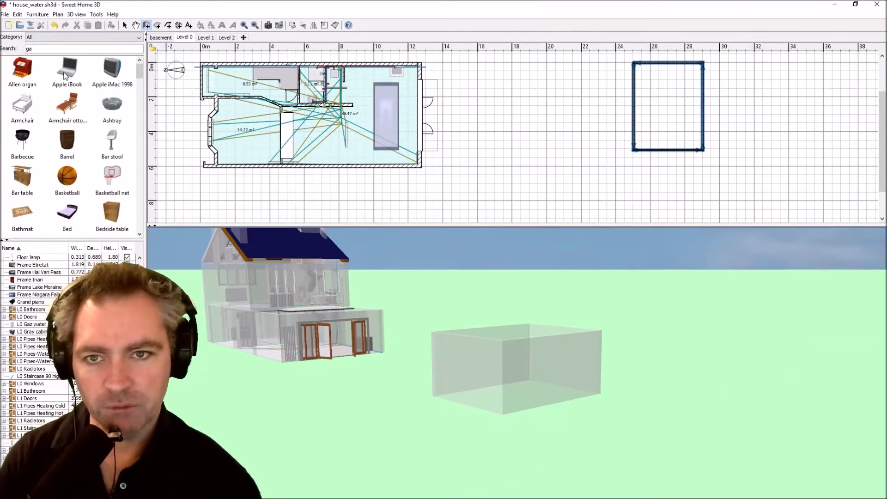
type("r")
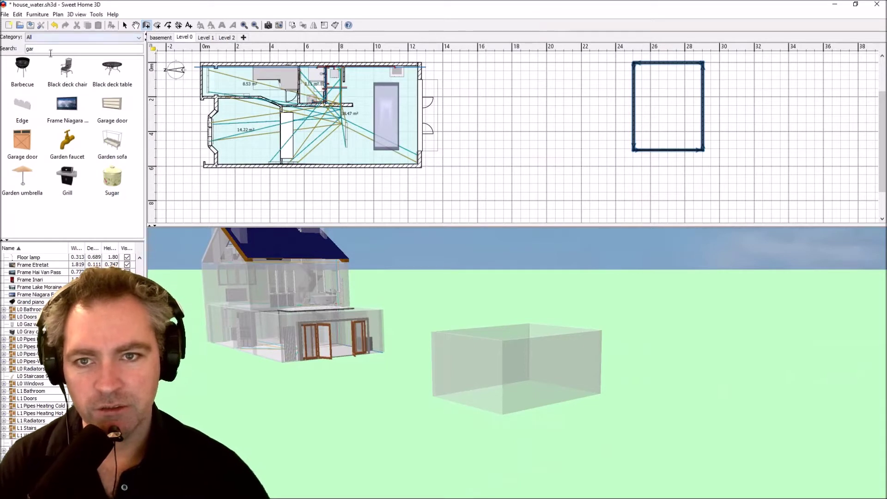
left_click(111, 114)
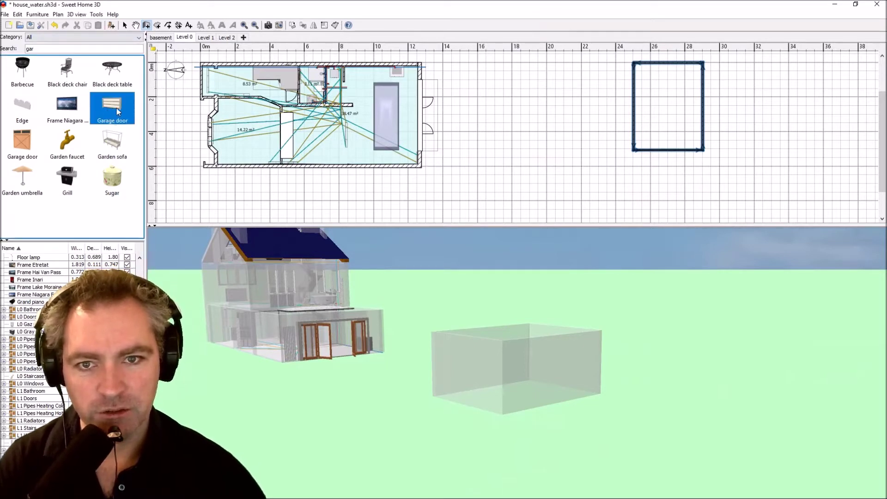
left_click_drag(433, 148, 636, 157)
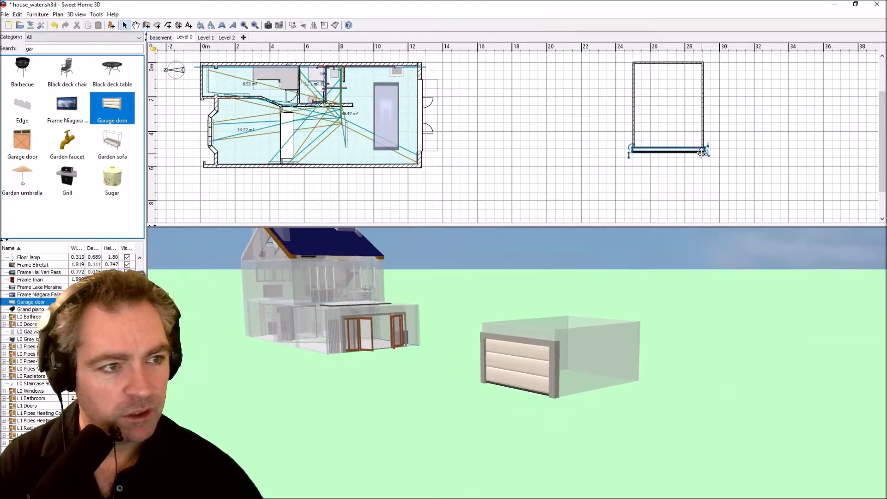
scroll(685, 160, "up", 3)
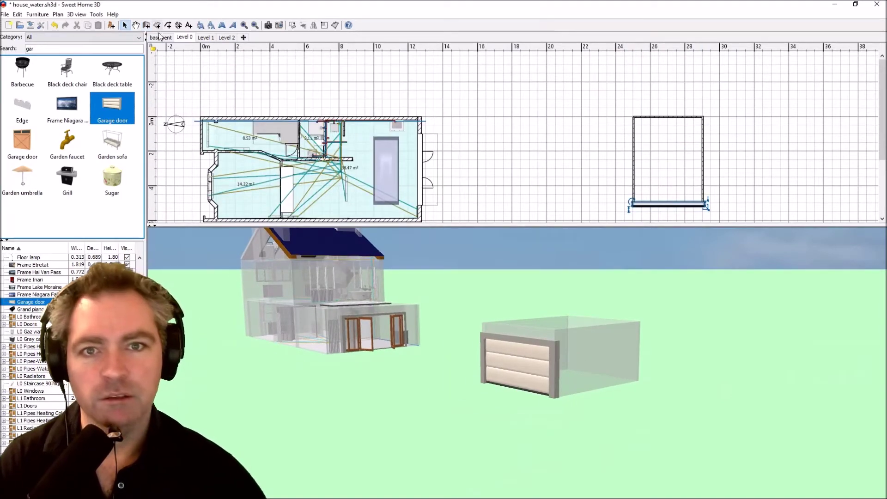
scroll(683, 171, "up", 2, "ctrl")
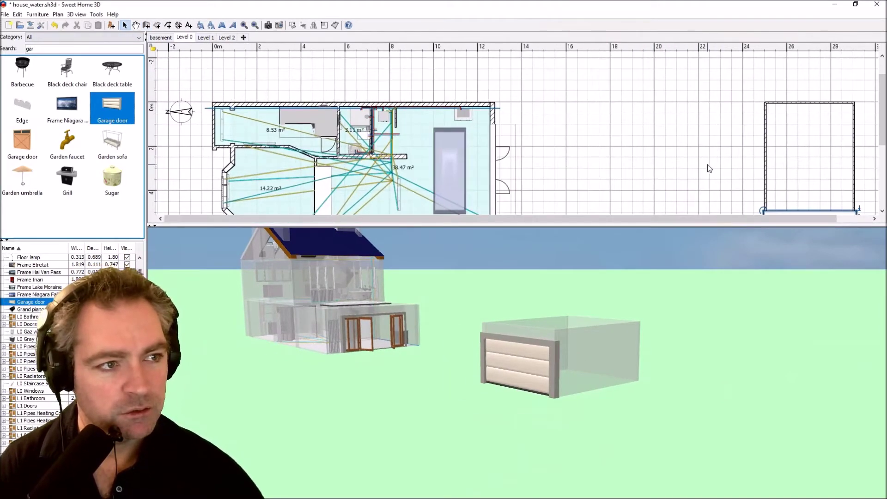
scroll(838, 145, "down", 3)
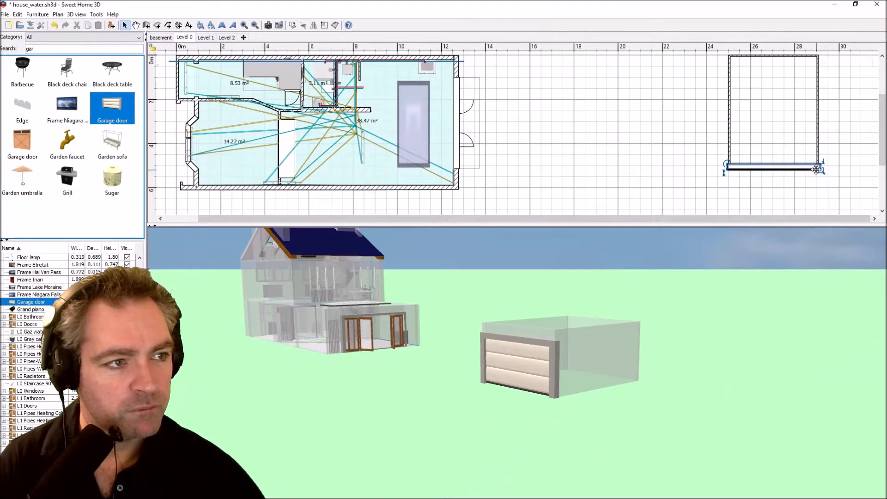
left_click_drag(823, 169, 774, 167)
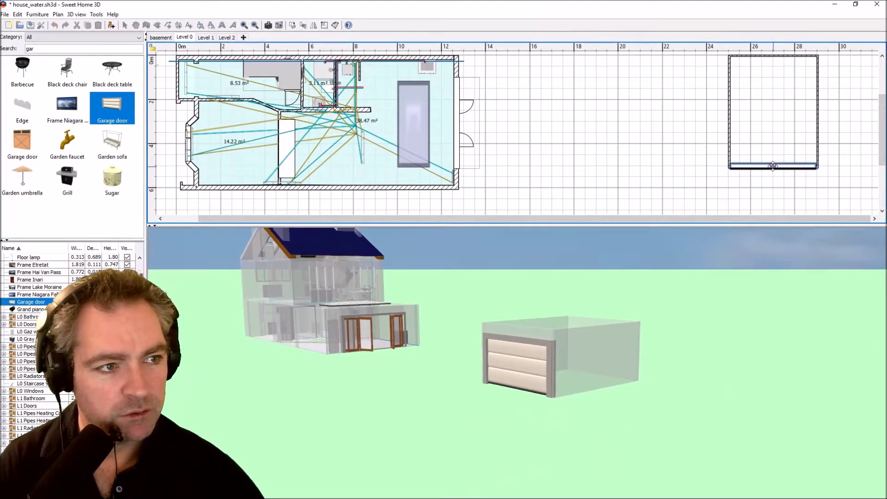
mouse_move(601, 367)
left_mouse_down()
mouse_move(550, 367)
mouse_move(671, 347)
left_mouse_up()
mouse_move(521, 356)
left_mouse_down()
mouse_move(507, 391)
mouse_move(439, 359)
mouse_move(510, 337)
mouse_move(573, 340)
left_mouse_up()
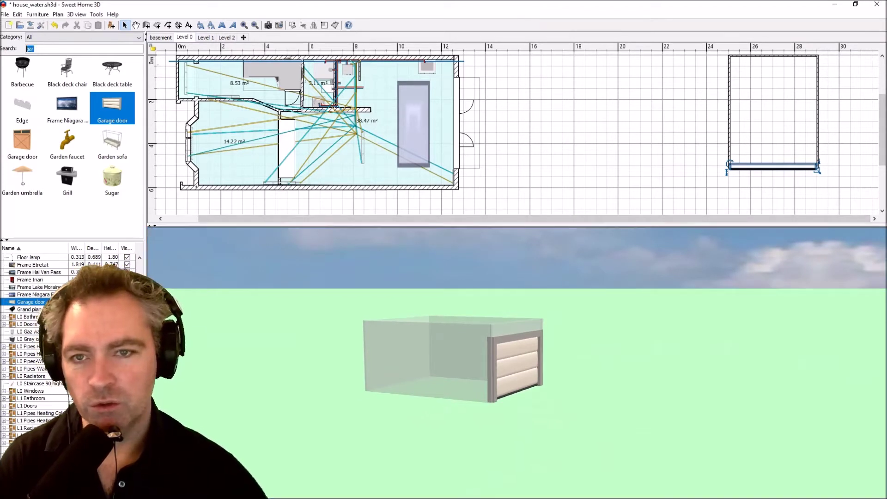
- Place the plain Door from a 'door' search in the left wall, rotated 270°
double_click(65, 52)
type("door")
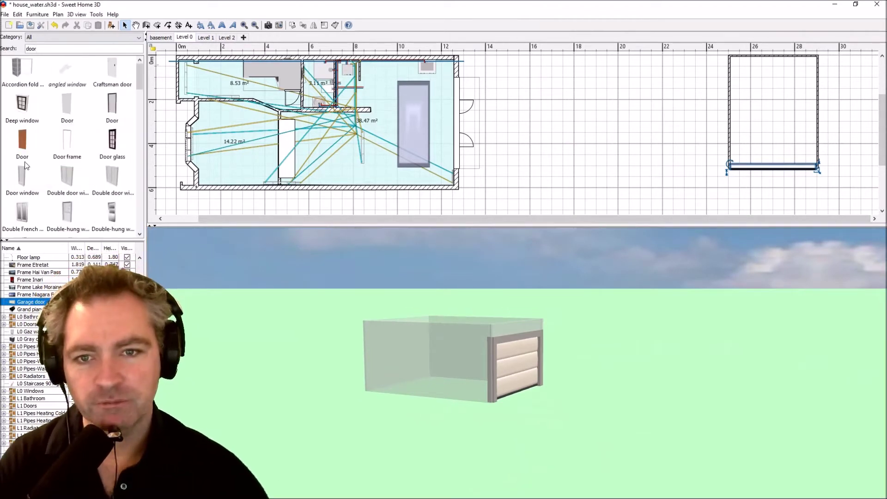
left_click(66, 108)
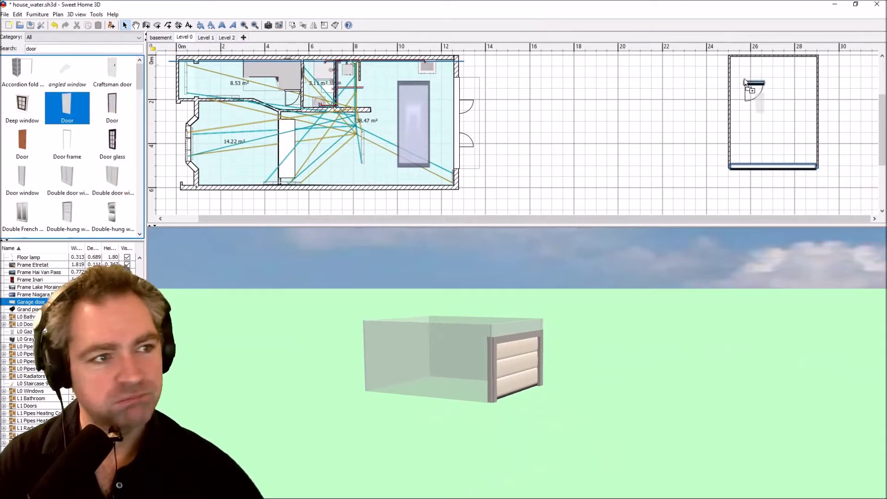
left_click_drag(728, 70, 732, 103)
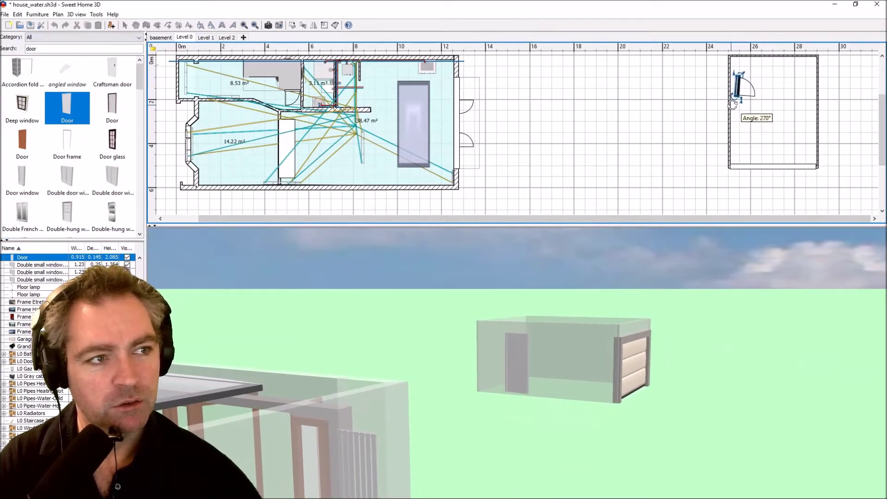
left_click_drag(734, 105, 732, 82)
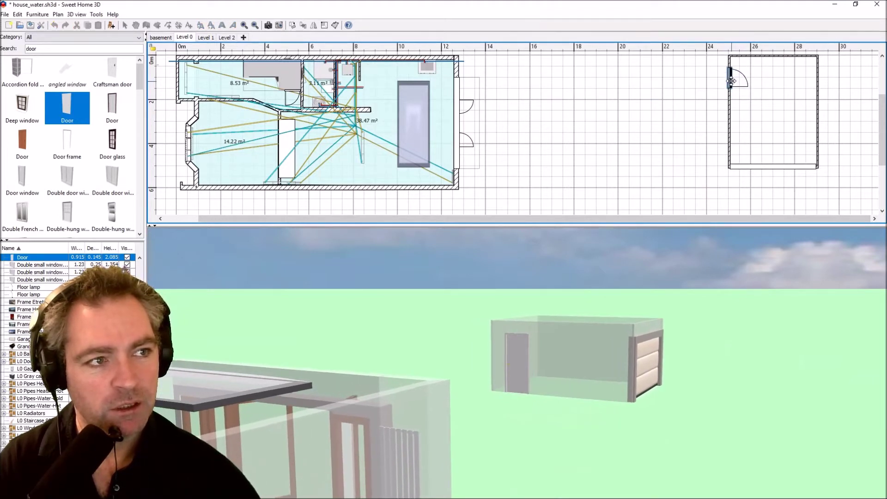
double_click(50, 50)
type("wind")
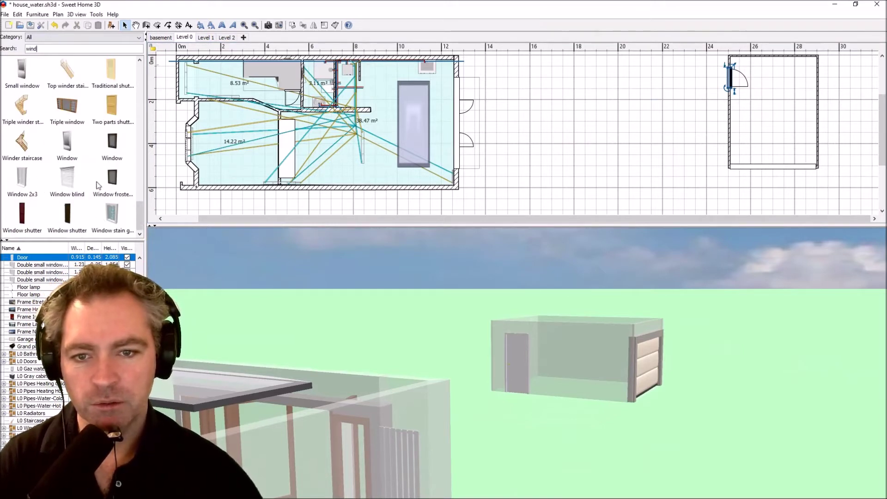
- Drop a Shop window from the 'wind' search into the garage plan
left_click(118, 149)
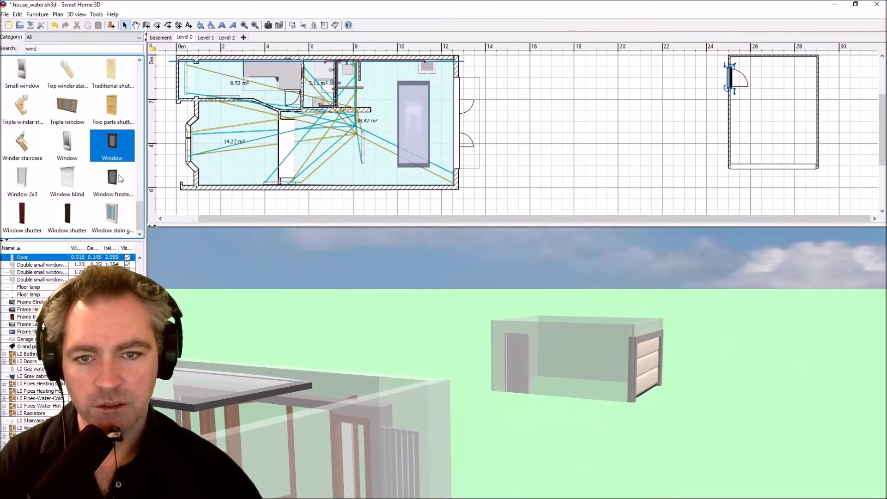
left_click(131, 189)
scroll(63, 188, "up", 5)
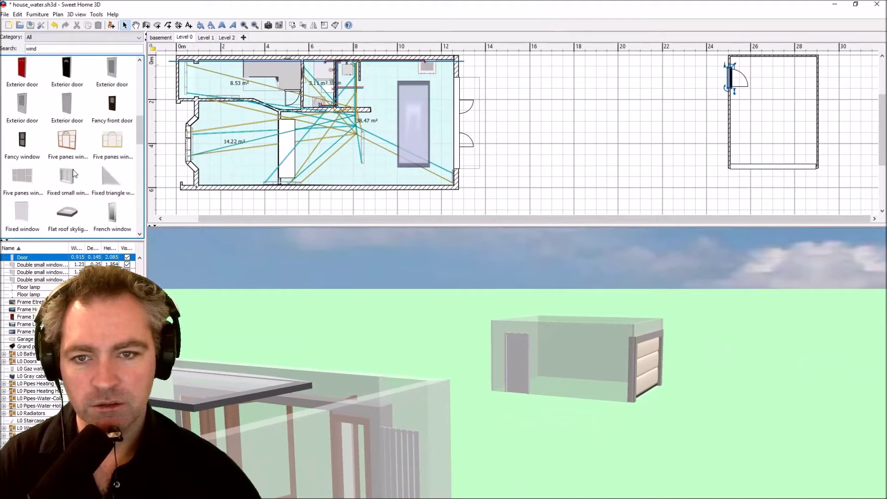
scroll(77, 177, "up", 5)
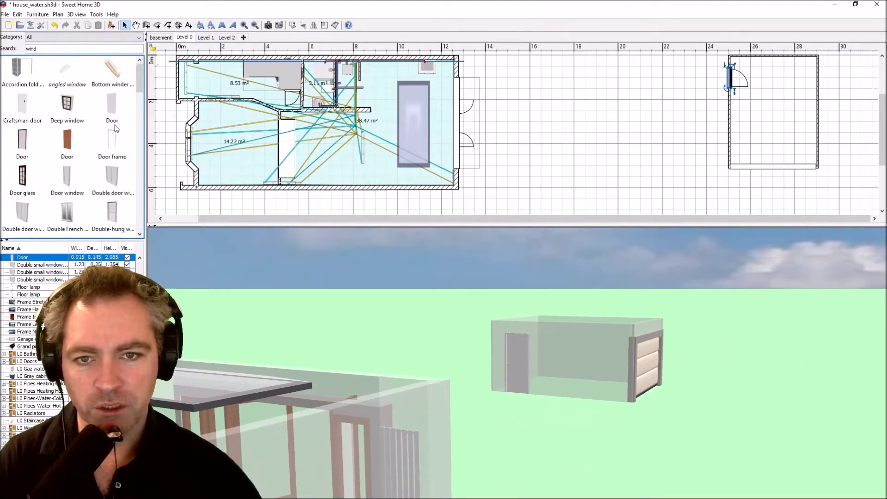
scroll(77, 94, "down", 5)
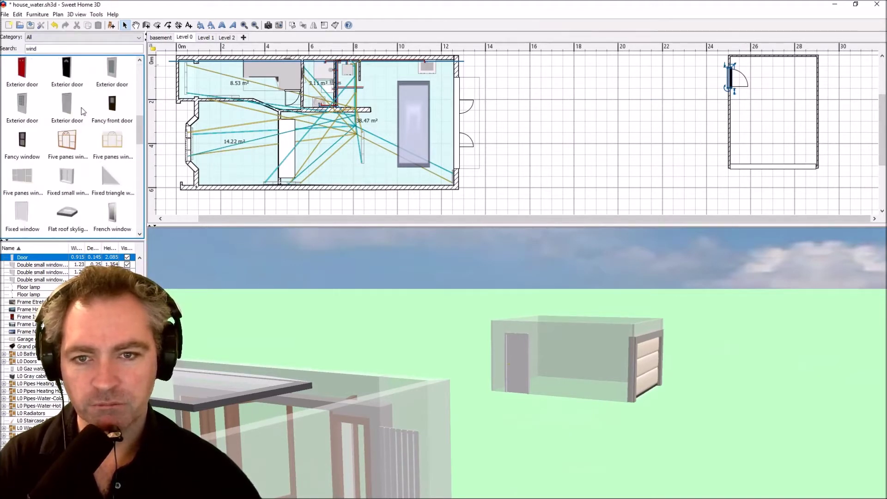
scroll(45, 132, "down", 3)
scroll(42, 144, "down", 3)
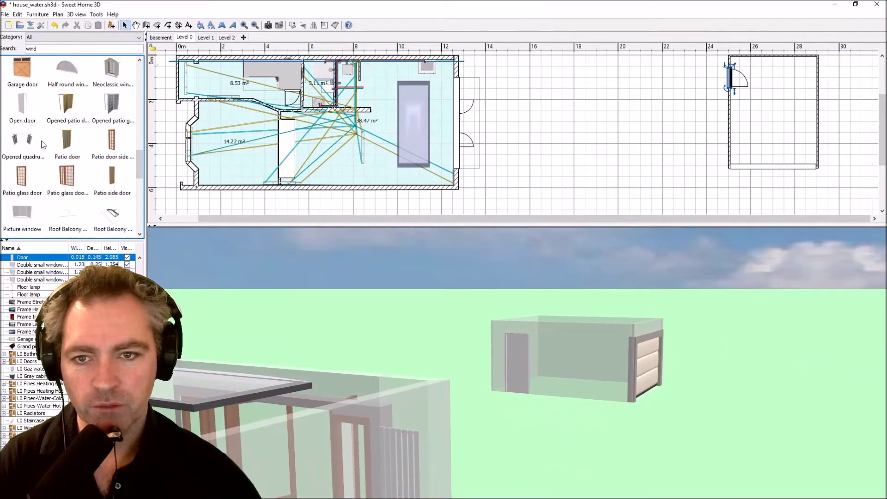
scroll(99, 139, "down", 5)
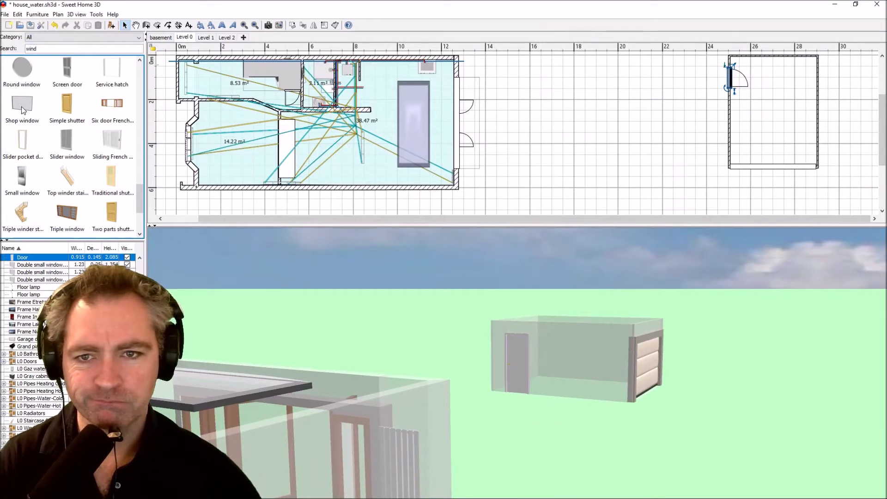
left_click_drag(24, 104, 714, 120)
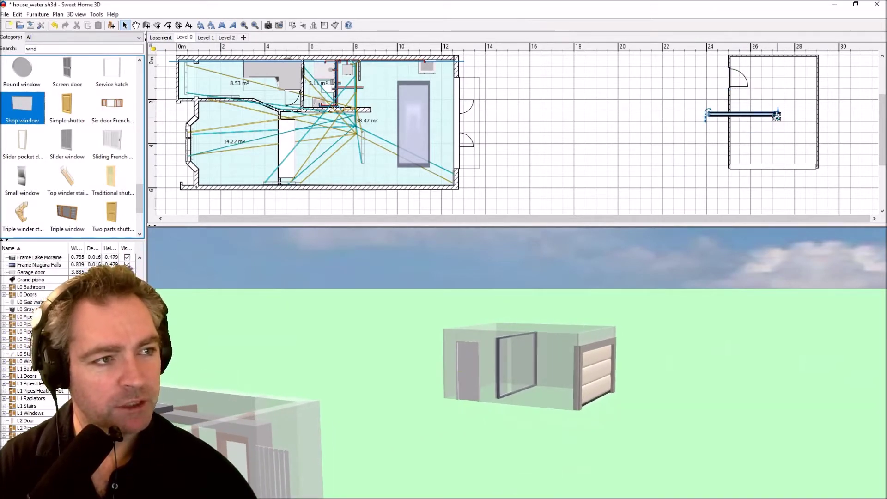
- Narrow the window, rotate it 90°, lower its height, and seat it in the left wall
left_click_drag(778, 116, 746, 115)
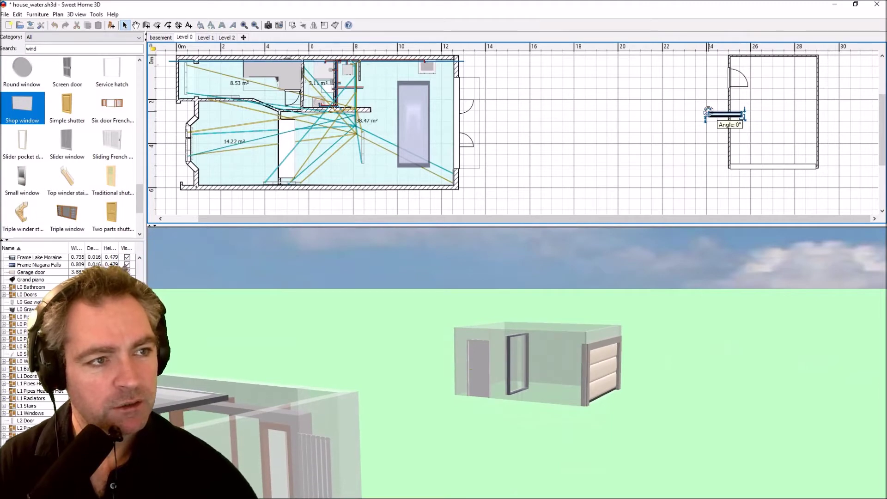
mouse_move(709, 111)
left_mouse_down()
mouse_move(727, 106)
mouse_move(729, 127)
left_mouse_up()
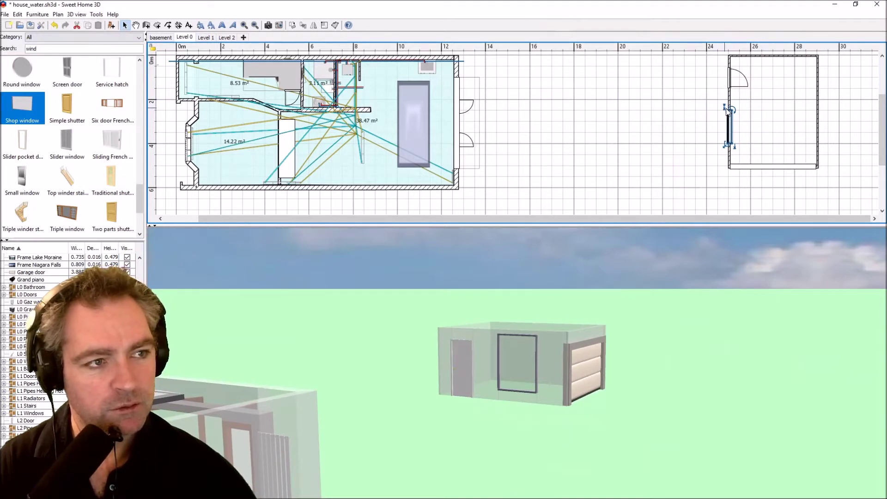
mouse_move(727, 146)
left_mouse_down()
mouse_move(725, 129)
mouse_move(732, 141)
left_mouse_up()
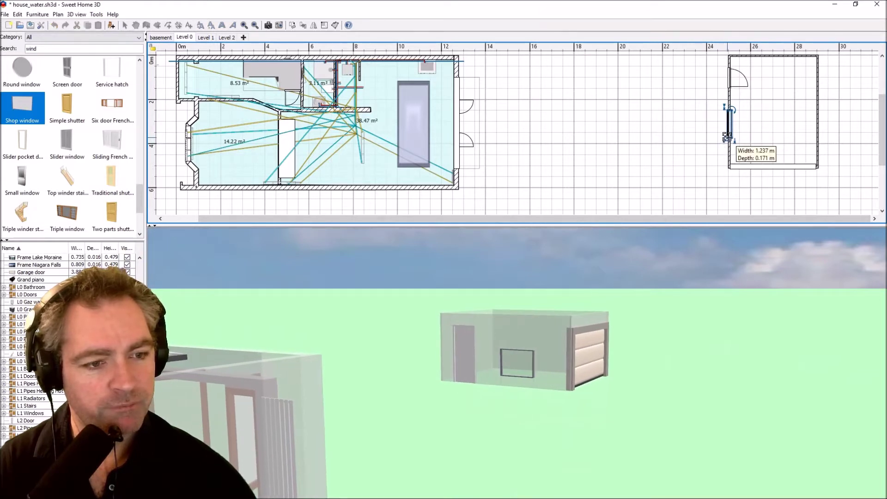
left_click_drag(732, 128, 733, 124)
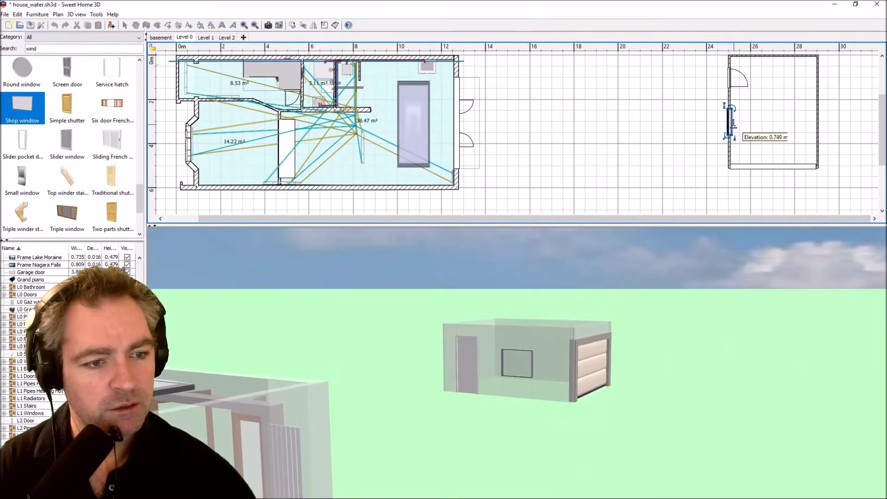
mouse_move(513, 404)
left_mouse_down()
mouse_move(553, 397)
mouse_move(532, 351)
mouse_move(551, 326)
left_mouse_up()
scroll(500, 372, "up", 5)
scroll(499, 371, "down", 5)
scroll(526, 371, "down", 3)
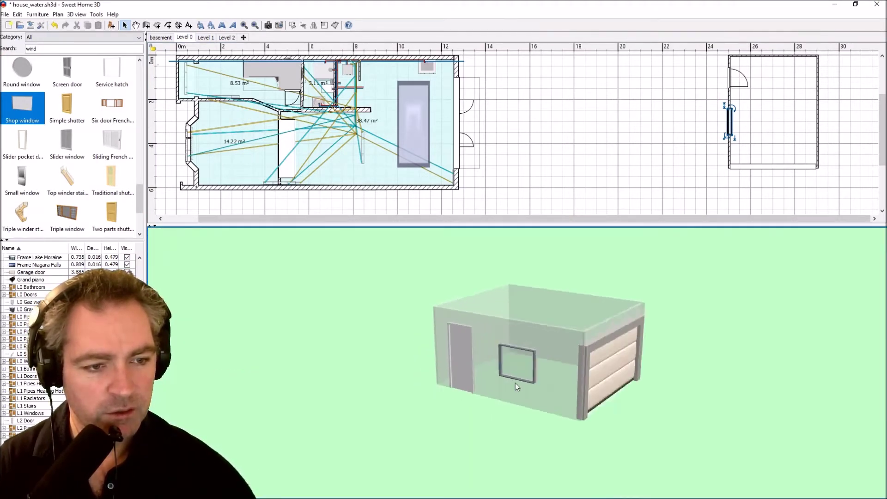
mouse_move(515, 383)
left_mouse_down()
mouse_move(407, 361)
mouse_move(542, 365)
mouse_move(525, 379)
left_mouse_up()
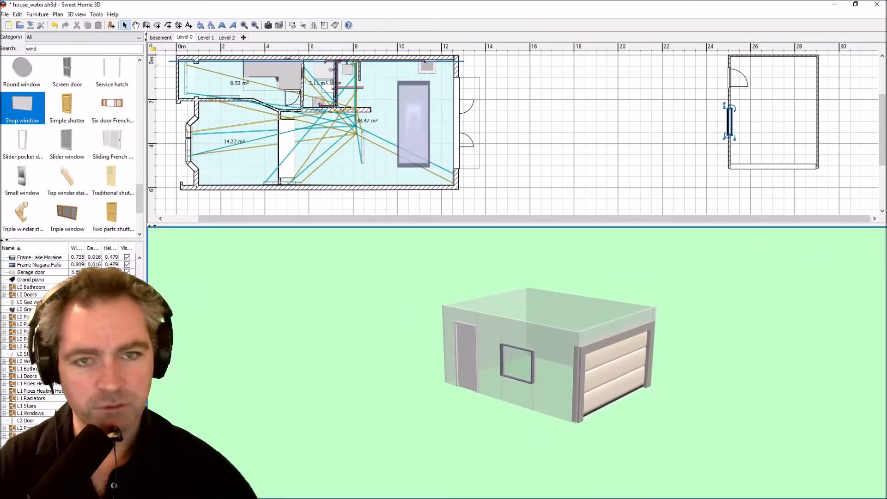
- Drop a Polygonal roof from the 'roof' search onto the garage
key("BackSpace")
key("BackSpace")
key("BackSpace")
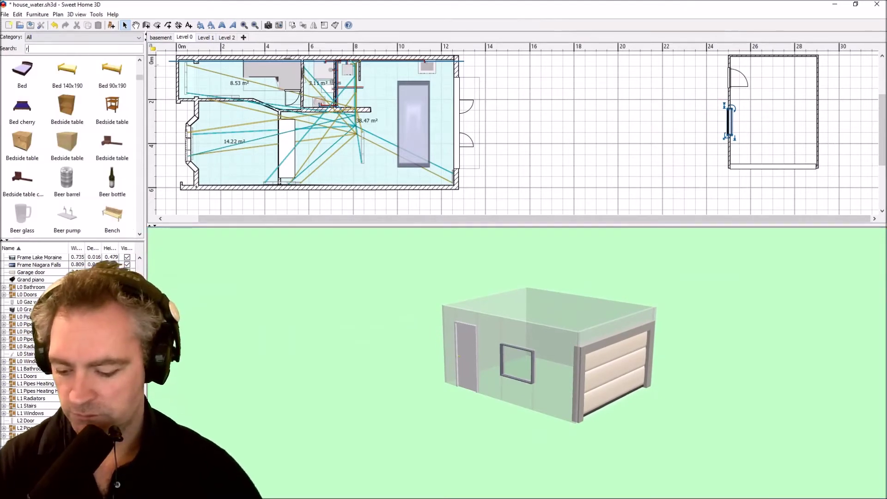
type("roof")
left_click(90, 81)
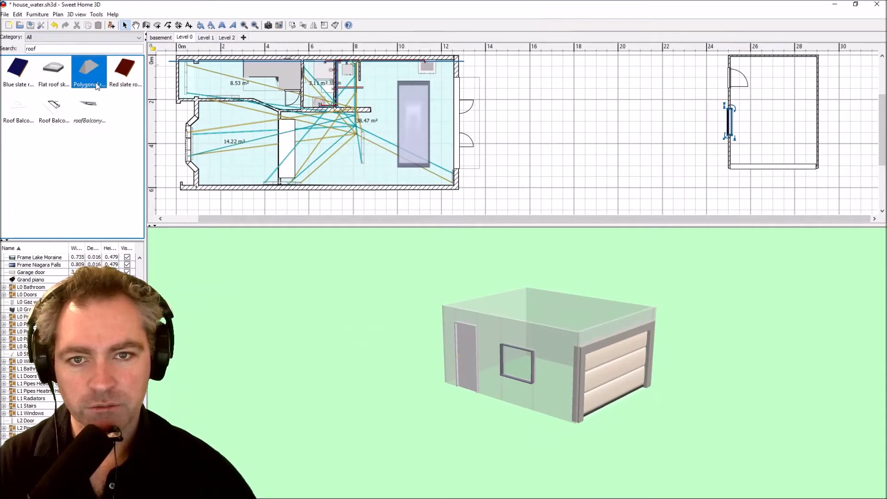
left_click_drag(89, 69, 748, 95)
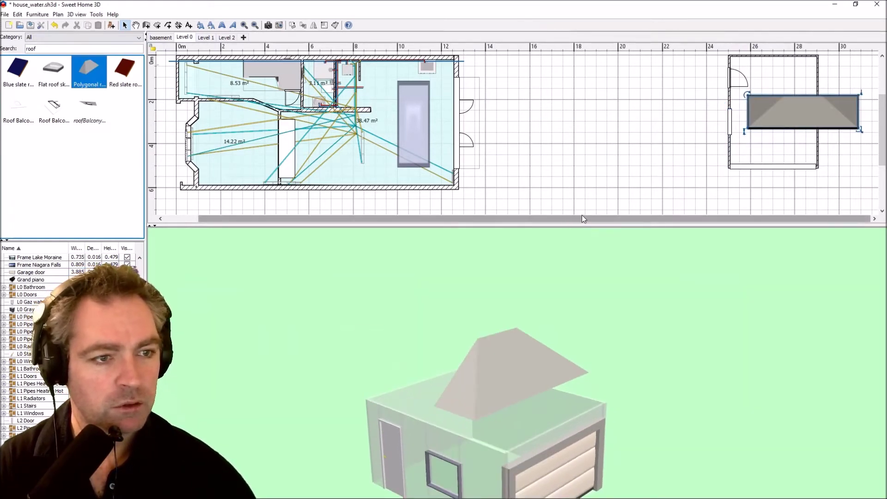
scroll(797, 125, "up", 2)
scroll(797, 136, "up", 1, "ctrl")
scroll(788, 135, "up", 2, "ctrl")
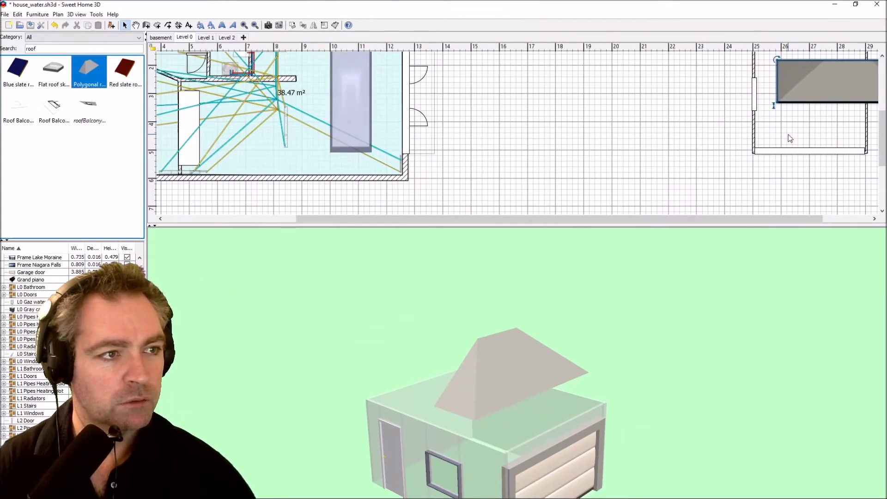
scroll(788, 135, "up", 2, "ctrl")
scroll(773, 137, "up", 1, "ctrl")
left_click_drag(666, 219, 854, 184)
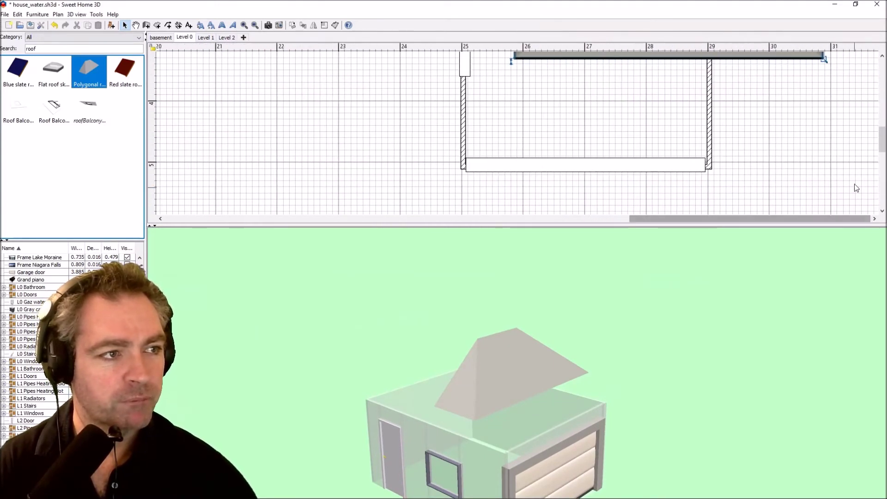
scroll(871, 147, "up", 2)
scroll(871, 146, "up", 2)
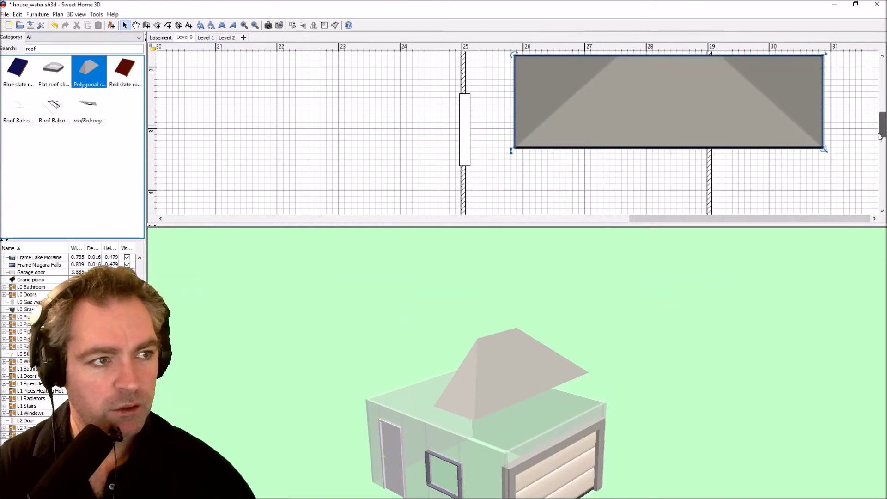
left_click_drag(727, 227, 727, 330)
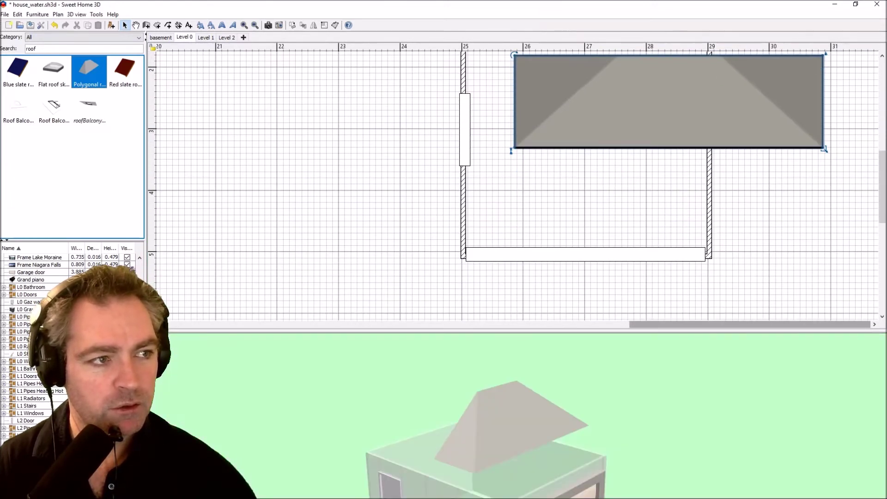
scroll(882, 178, "up", 2)
scroll(882, 180, "up", 1)
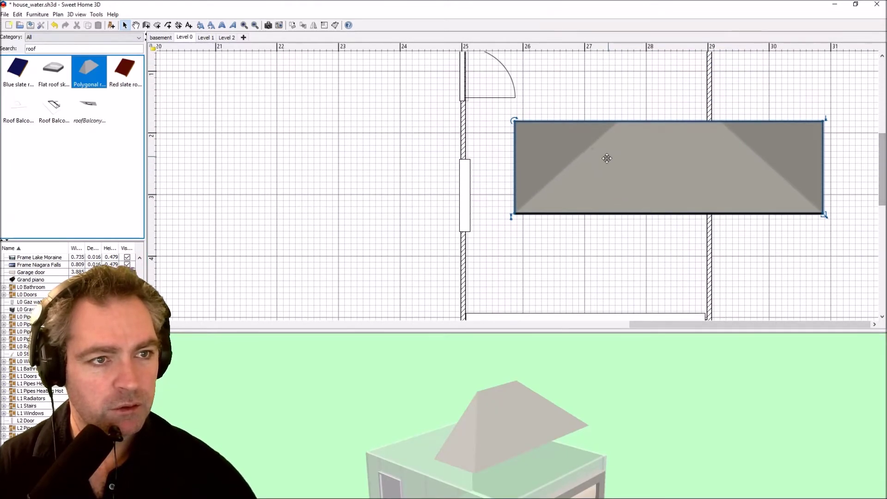
- Move and resize the roof over the garage's lower half, lined up with the walls
left_click_drag(606, 158, 532, 140)
scroll(632, 248, "down", 2, "ctrl")
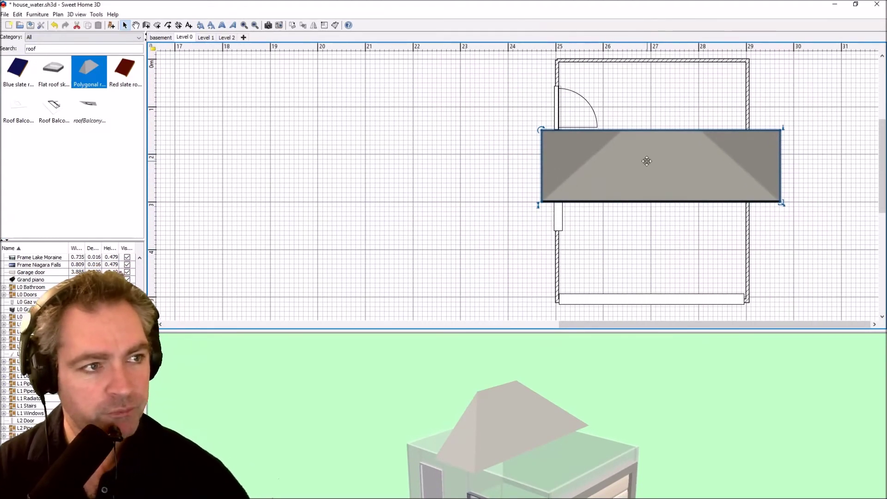
left_click_drag(656, 163, 660, 192)
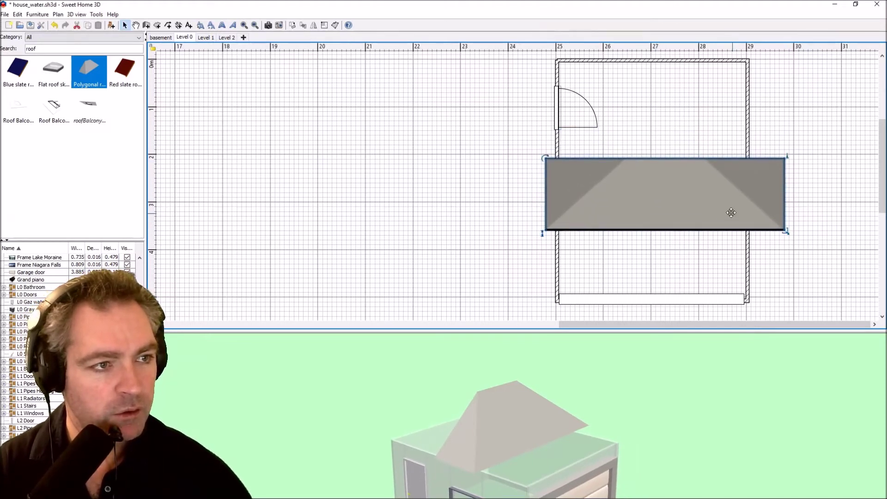
left_click_drag(731, 212, 719, 230)
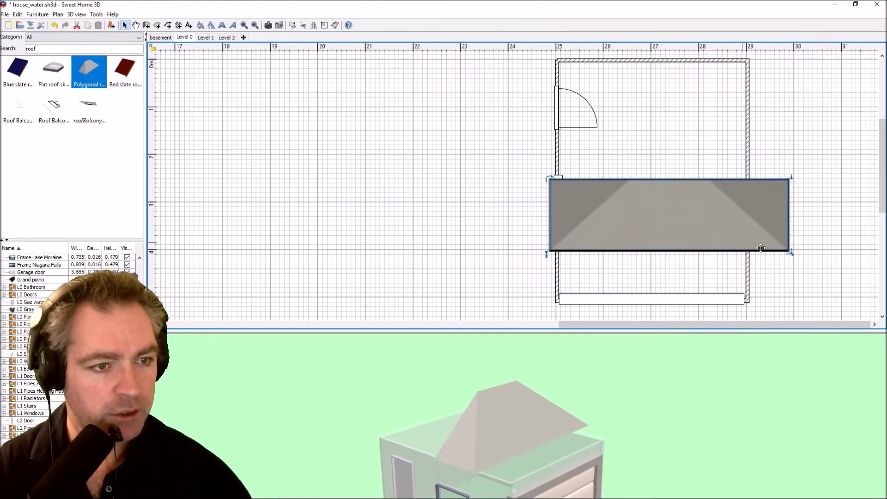
left_click_drag(789, 250, 741, 303)
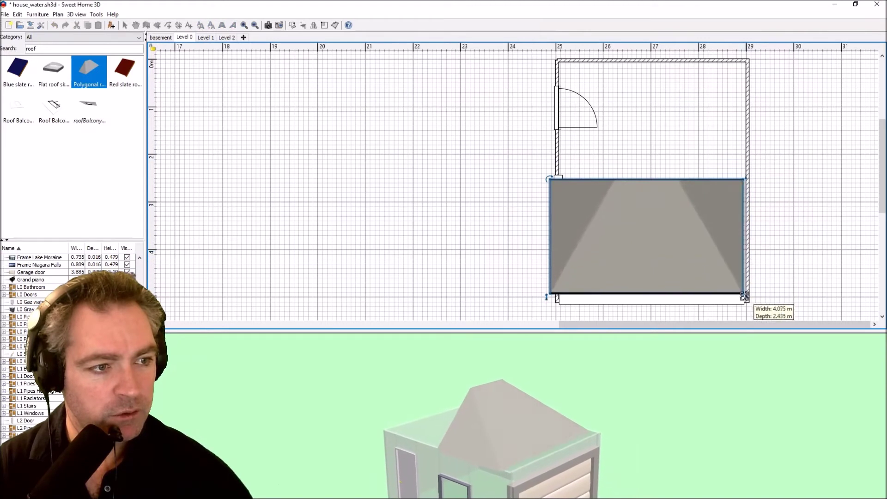
left_click_drag(669, 260, 672, 262)
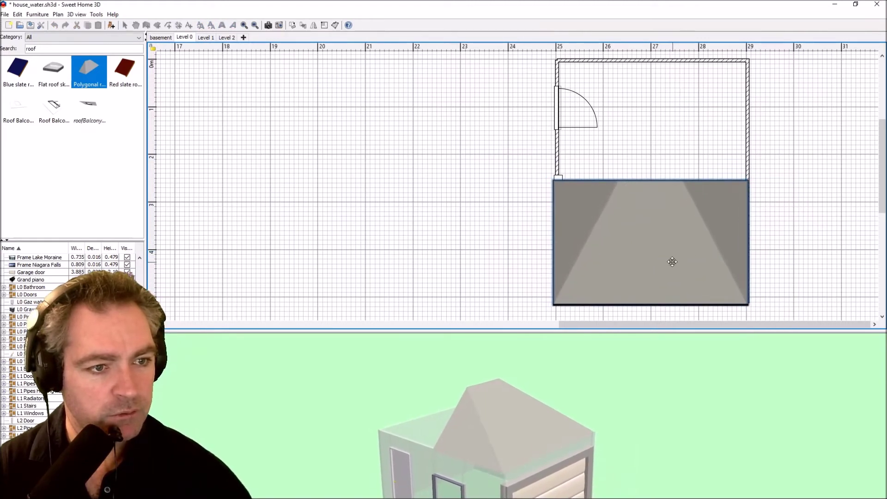
left_click(672, 261)
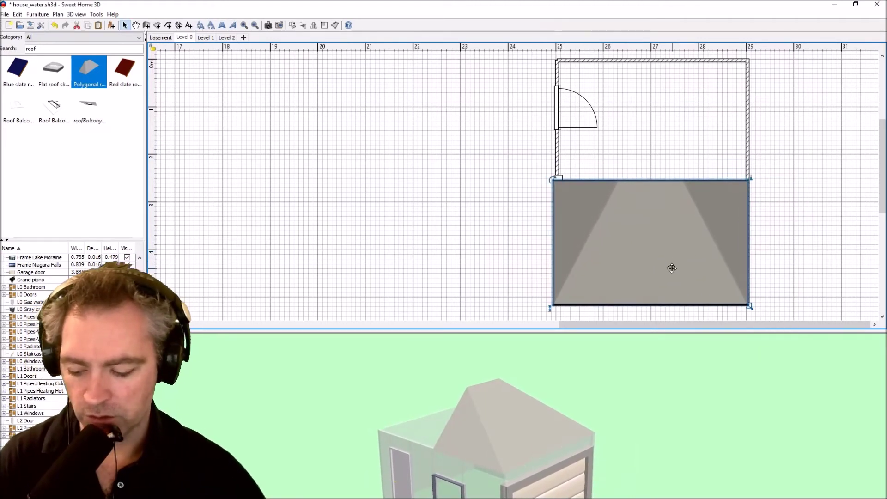
- Copy and paste the roof, rotate the copy, and align it over the upper half
key("ctrl+c")
key("ctrl+v")
mouse_move(654, 264)
left_mouse_down()
mouse_move(643, 150)
mouse_move(641, 157)
left_mouse_up()
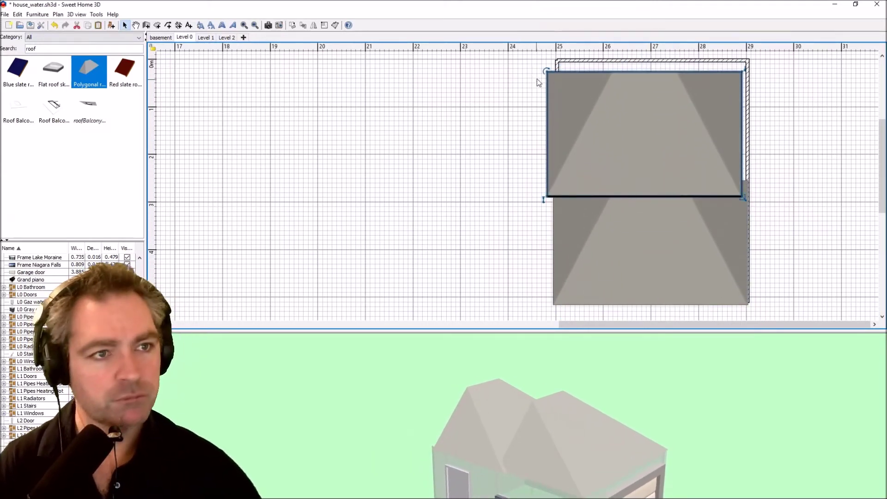
left_click_drag(547, 70, 732, 184)
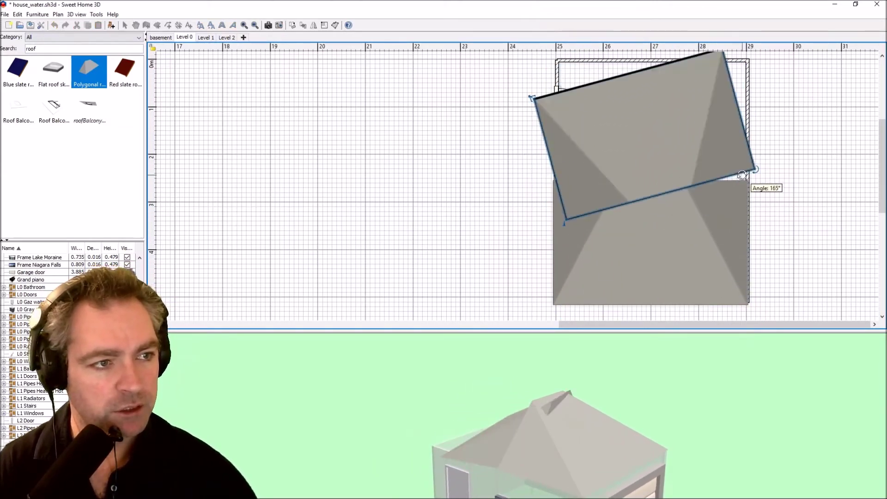
mouse_move(637, 149)
left_mouse_down()
mouse_move(637, 139)
mouse_move(633, 239)
left_mouse_up()
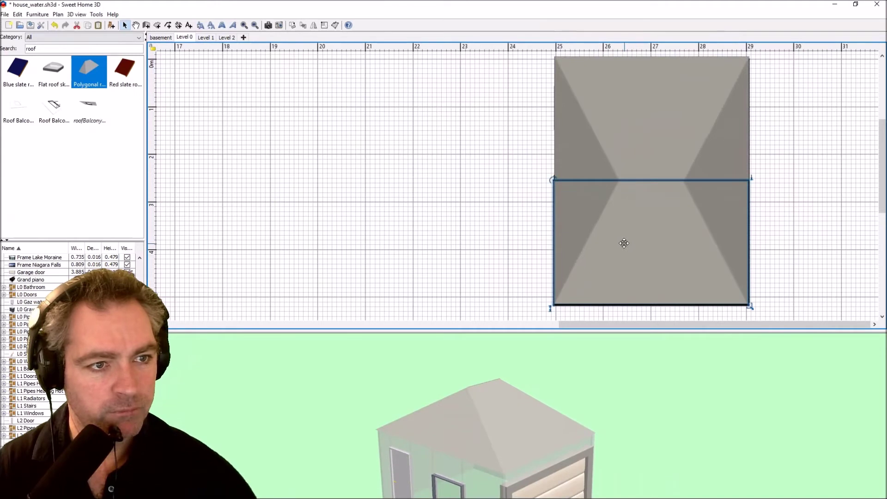
left_click_drag(620, 248, 619, 250)
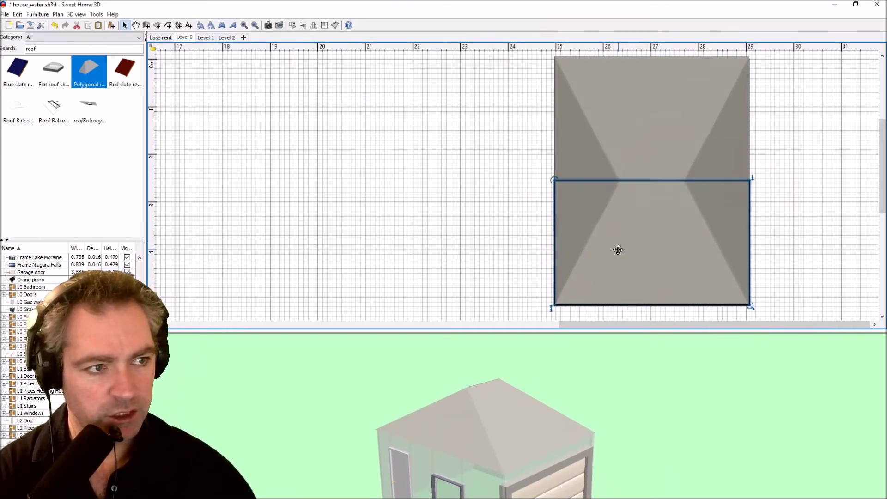
- Select the upper and then the lower roof piece in the plan
left_click(638, 147)
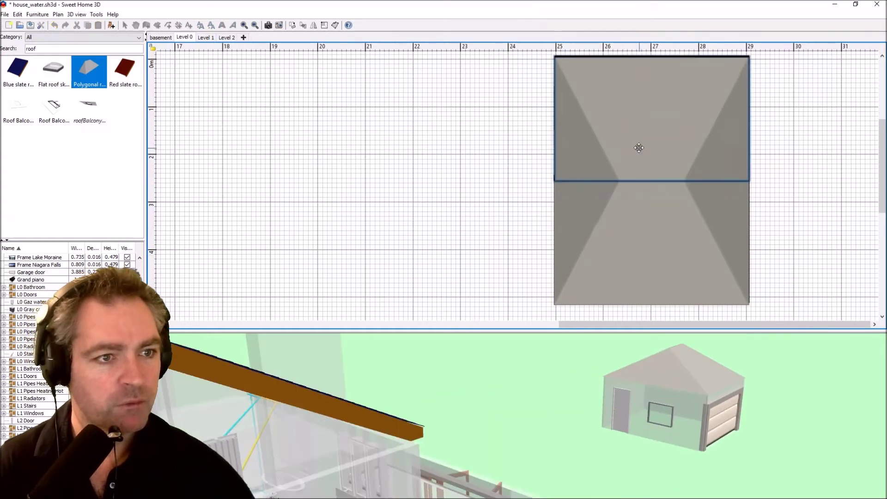
left_click(475, 187)
left_click(610, 153)
left_click(432, 200)
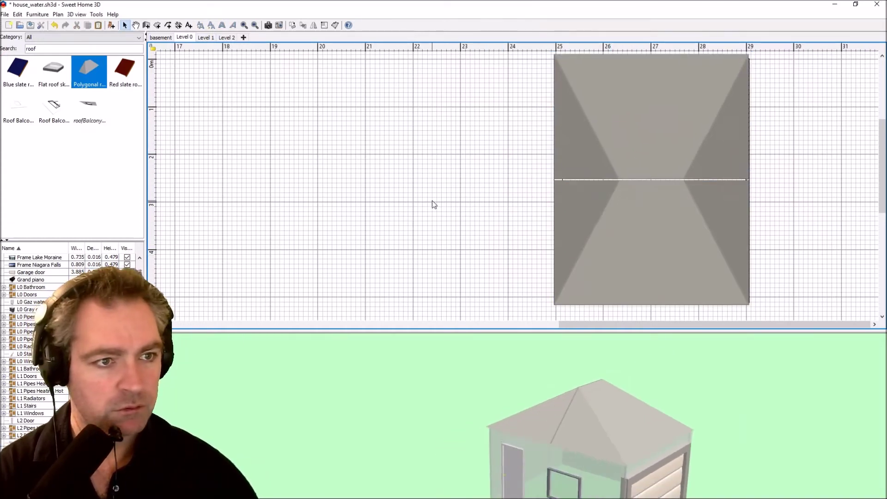
left_click(629, 148)
left_click(625, 227)
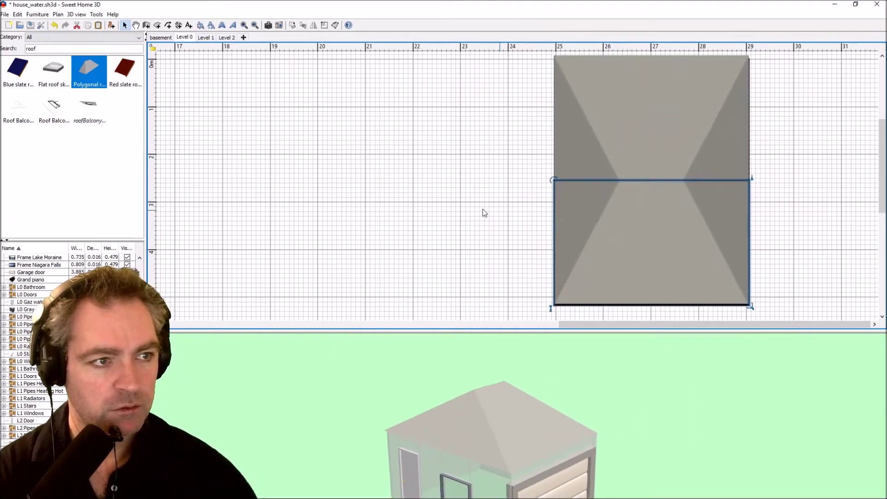
mouse_move(557, 370)
left_mouse_down()
mouse_move(591, 375)
mouse_move(637, 360)
mouse_move(570, 355)
mouse_move(476, 423)
left_mouse_up()
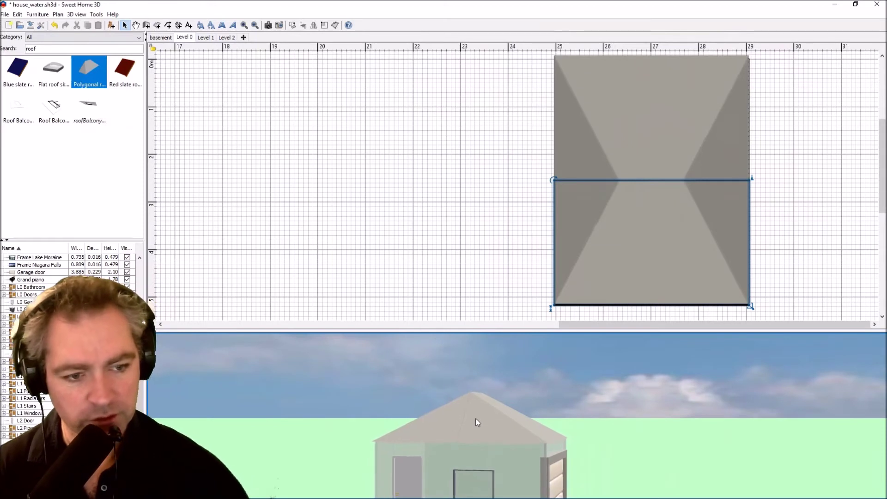
- Drag the roof pieces' elevation and height indicators down to about 0.5 m
left_click(639, 198)
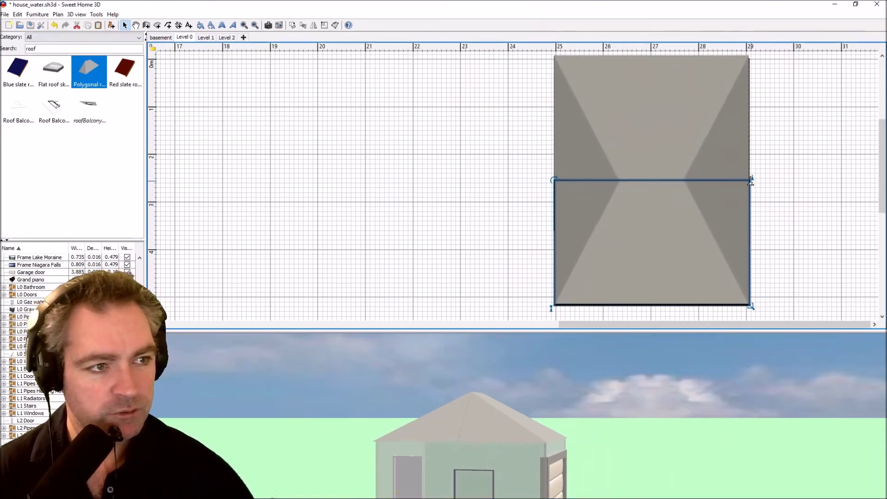
mouse_move(751, 182)
left_mouse_down()
mouse_move(750, 200)
mouse_move(751, 188)
left_mouse_up()
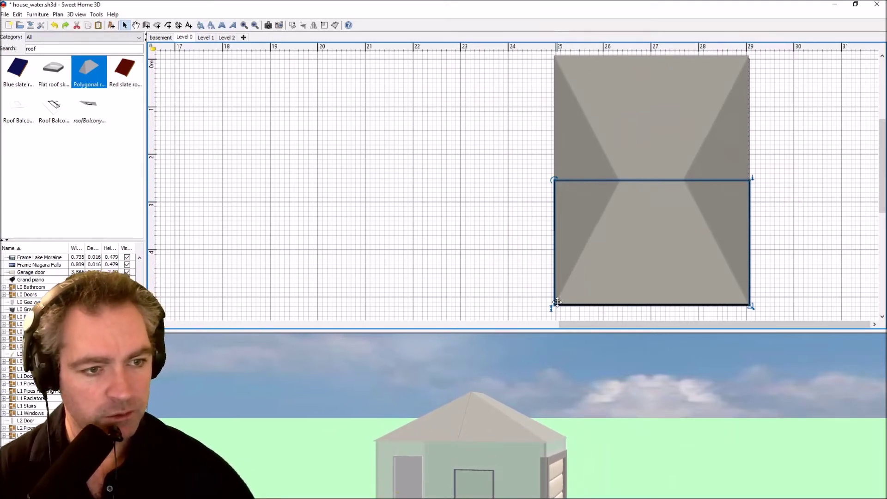
mouse_move(553, 307)
left_mouse_down()
mouse_move(546, 342)
mouse_move(551, 158)
mouse_move(547, 196)
left_mouse_up()
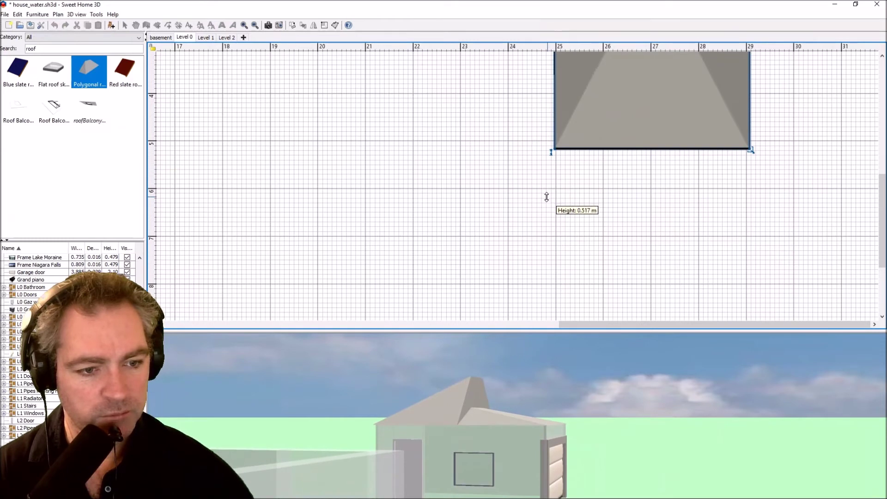
scroll(610, 125, "up", 3)
left_click(598, 147)
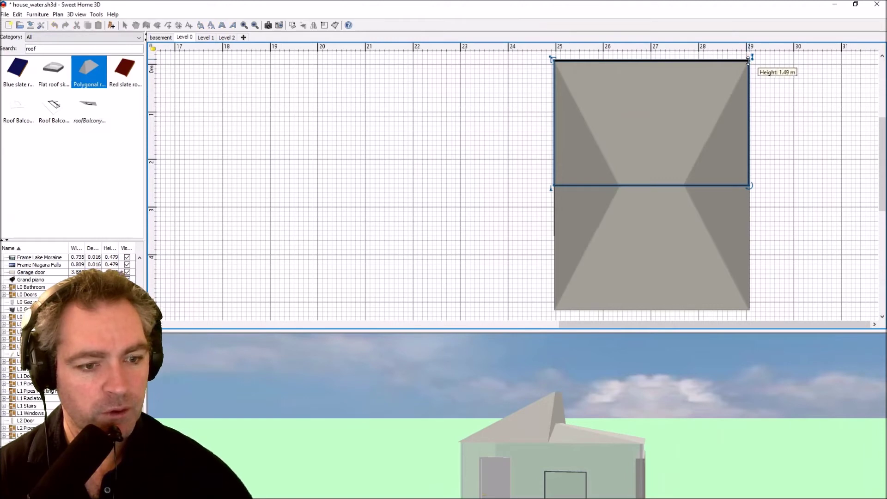
left_click_drag(750, 57, 740, 105)
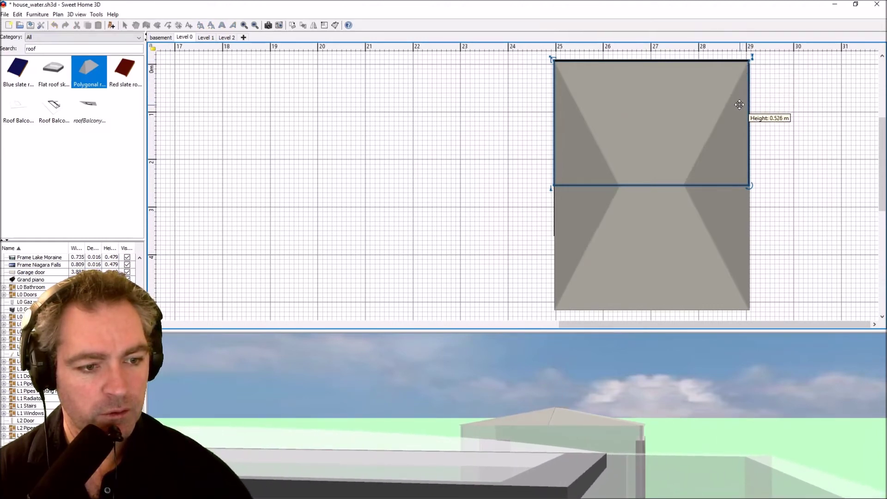
- Raise the plan/3D splitter and pull back toward a horizon view of house and garage
left_click_drag(506, 333, 525, 109)
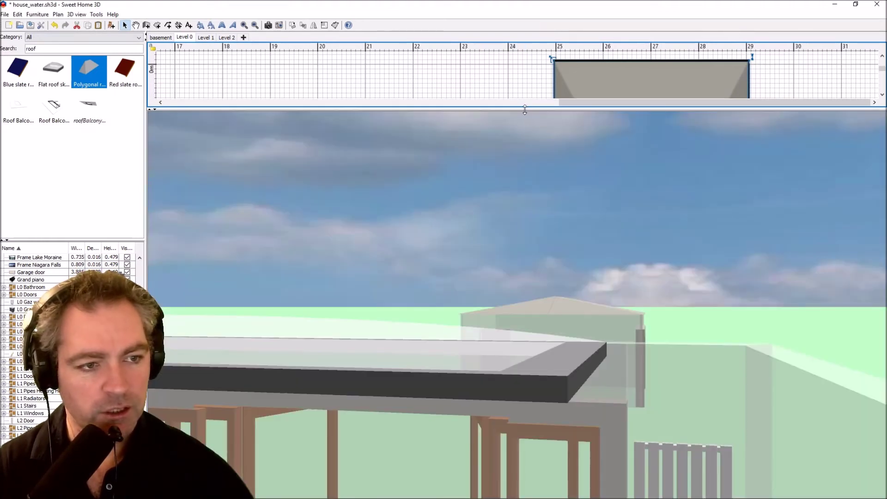
mouse_move(624, 309)
left_mouse_down()
mouse_move(434, 300)
mouse_move(600, 295)
mouse_move(473, 315)
mouse_move(415, 296)
mouse_move(453, 295)
mouse_move(413, 300)
mouse_move(443, 293)
mouse_move(558, 294)
mouse_move(645, 309)
mouse_move(625, 323)
mouse_move(542, 297)
mouse_move(439, 310)
mouse_move(444, 303)
mouse_move(404, 331)
left_mouse_up()
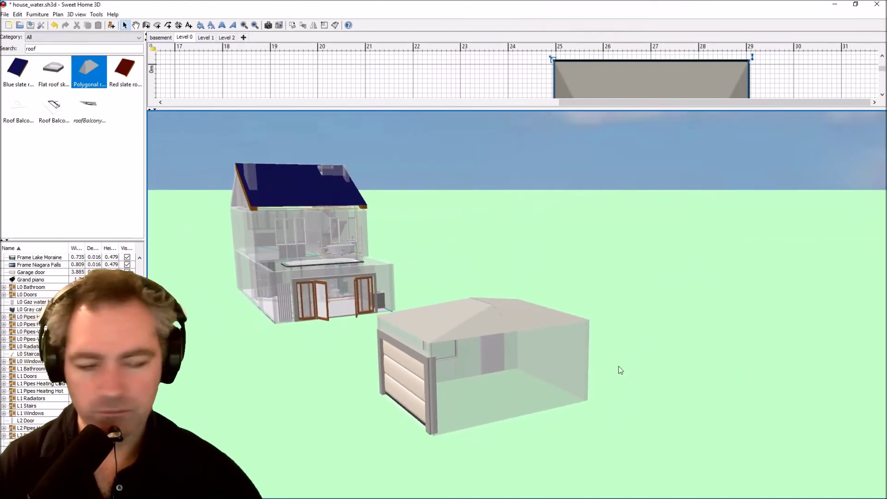
mouse_move(419, 281)
left_mouse_down()
mouse_move(440, 296)
mouse_move(452, 285)
left_mouse_up()
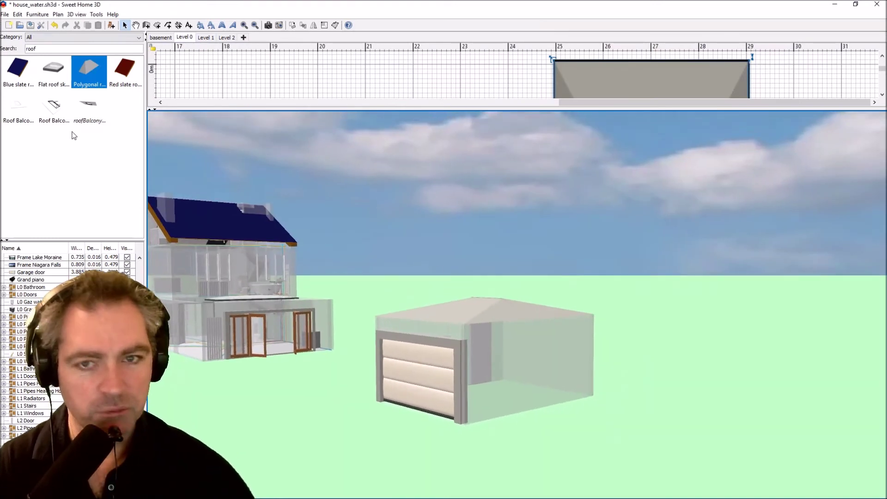
type("ca")
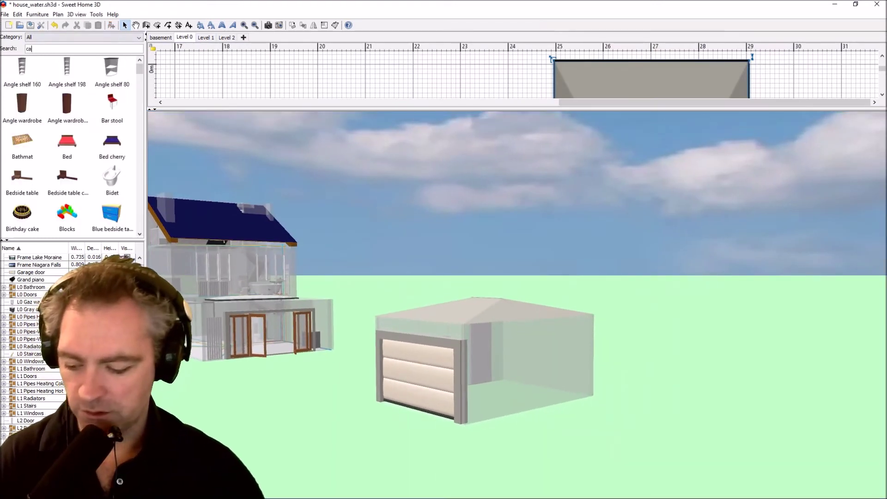
type("r")
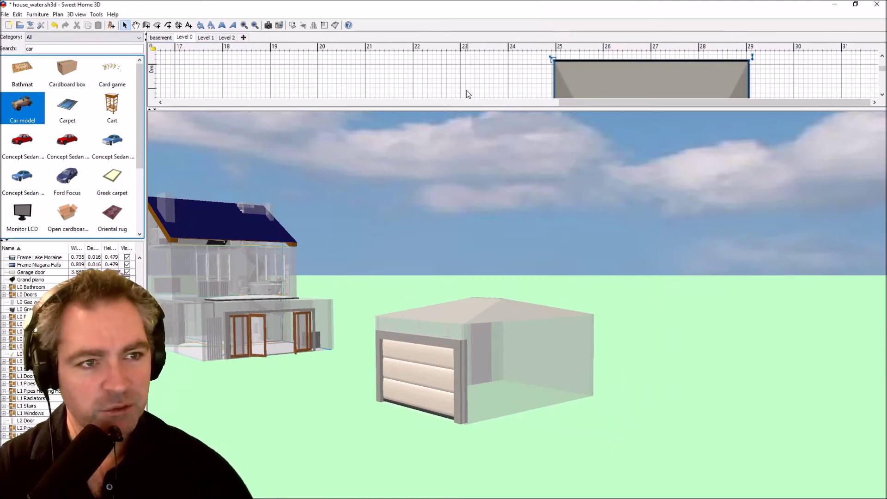
- Drop the Car model into the garage on the enlarged plan and scale it up
left_click_drag(461, 110, 448, 215)
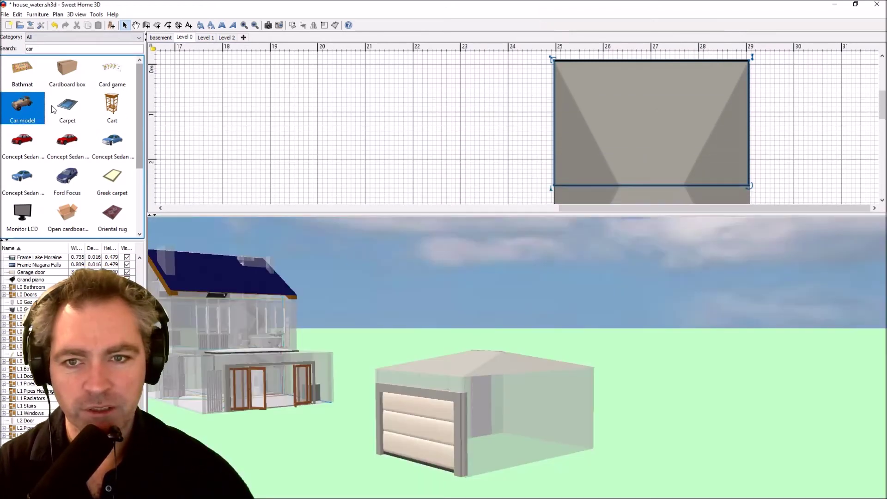
left_click_drag(589, 123, 634, 124)
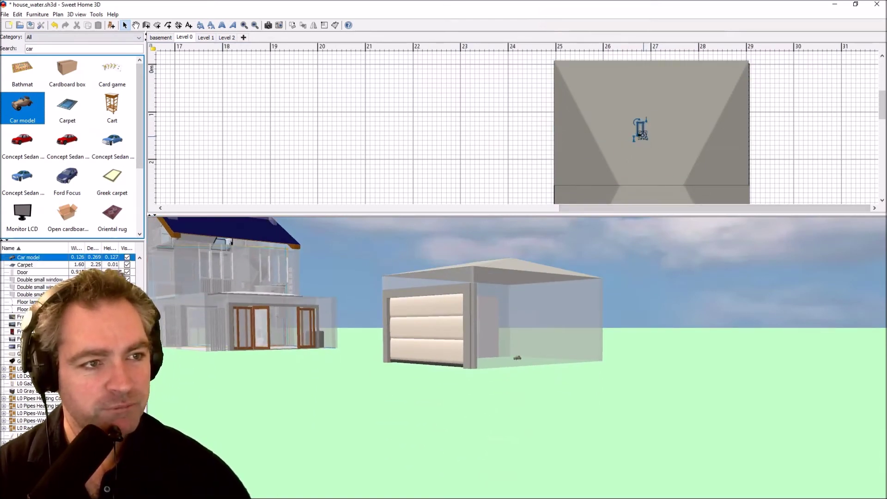
left_click_drag(644, 137, 731, 203)
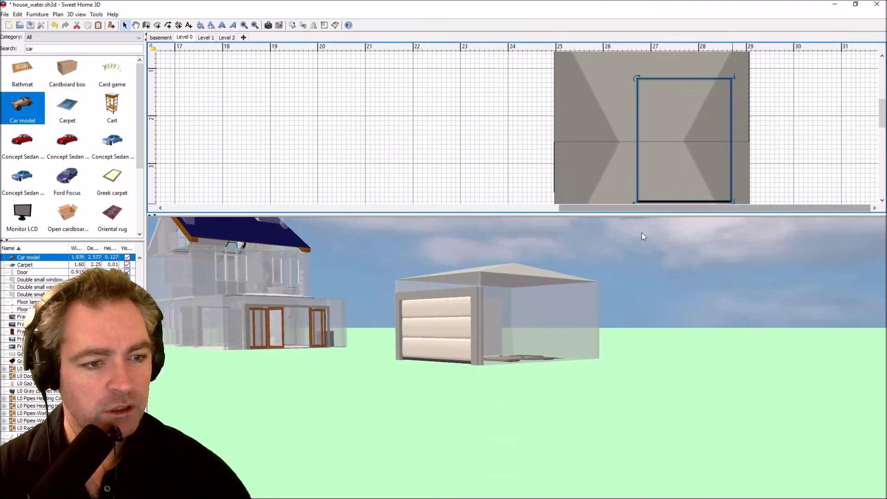
- Enlarge the car, make it longer and narrower, and set its height to 1.48 m
mouse_move(642, 233)
left_mouse_down()
mouse_move(542, 363)
mouse_move(527, 299)
left_mouse_up()
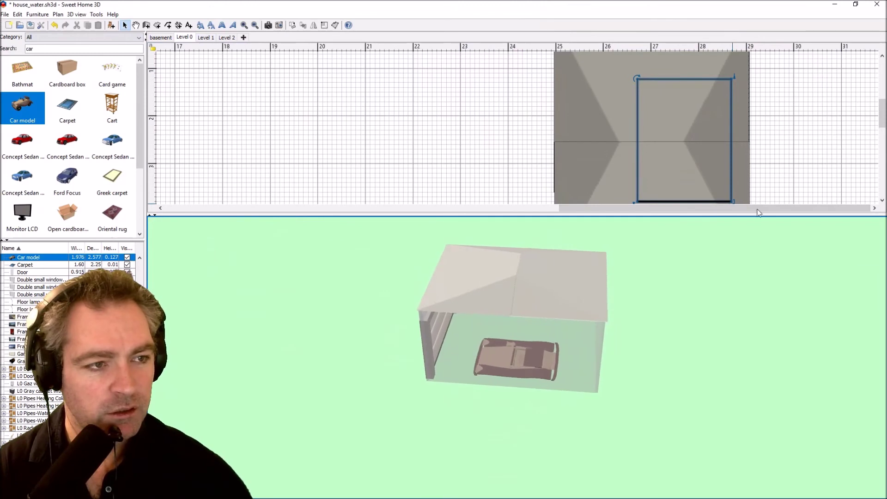
scroll(814, 122, "down", 2)
left_click_drag(733, 159, 725, 194)
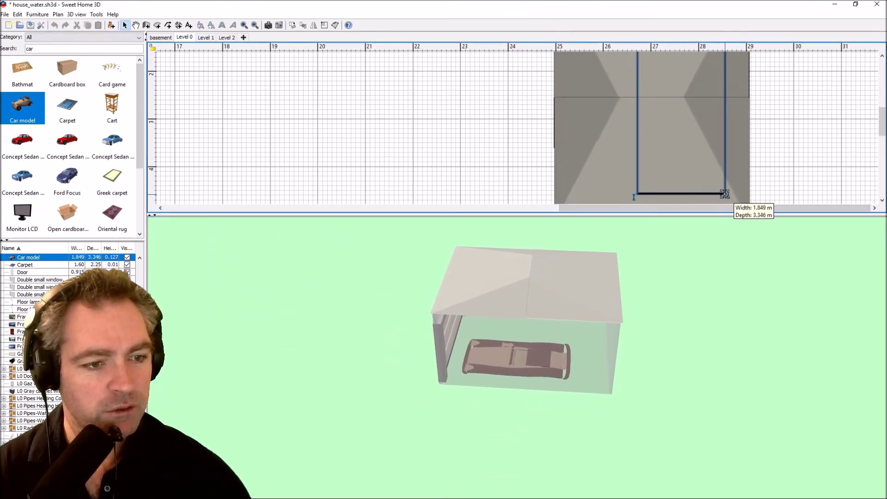
scroll(657, 140, "up", 2)
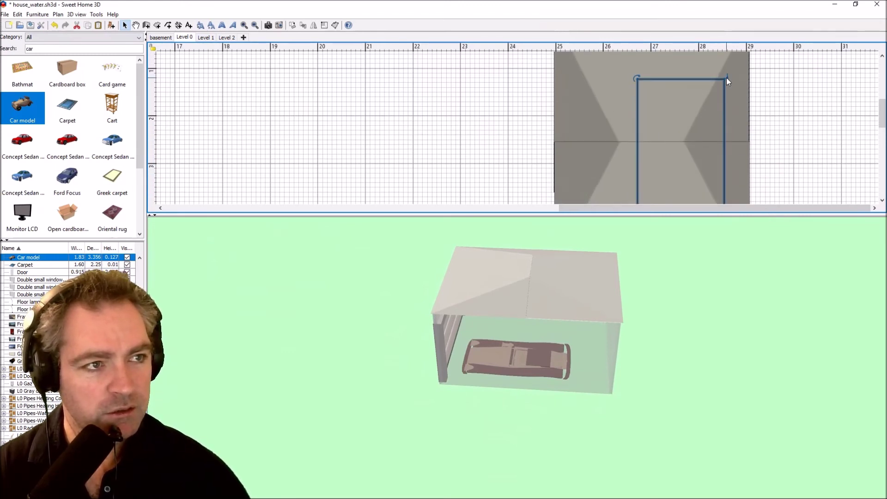
scroll(705, 139, "down", 6)
scroll(638, 107, "up", 2)
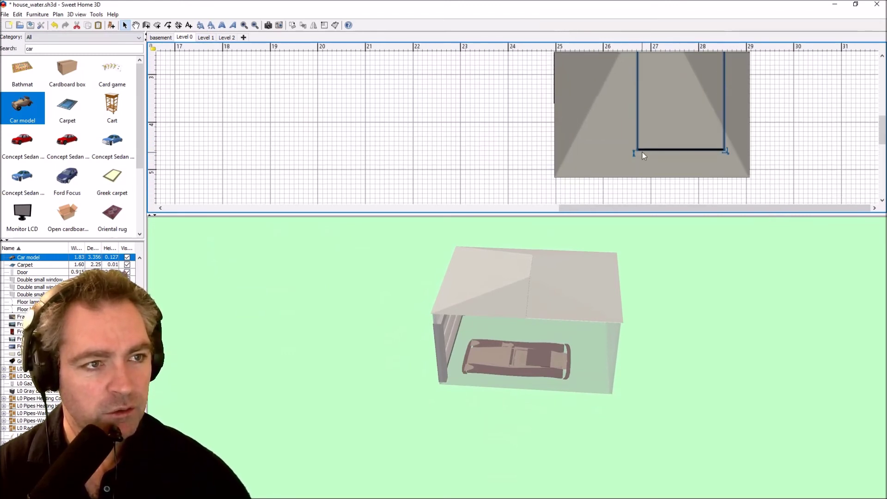
left_click_drag(636, 153, 641, 111)
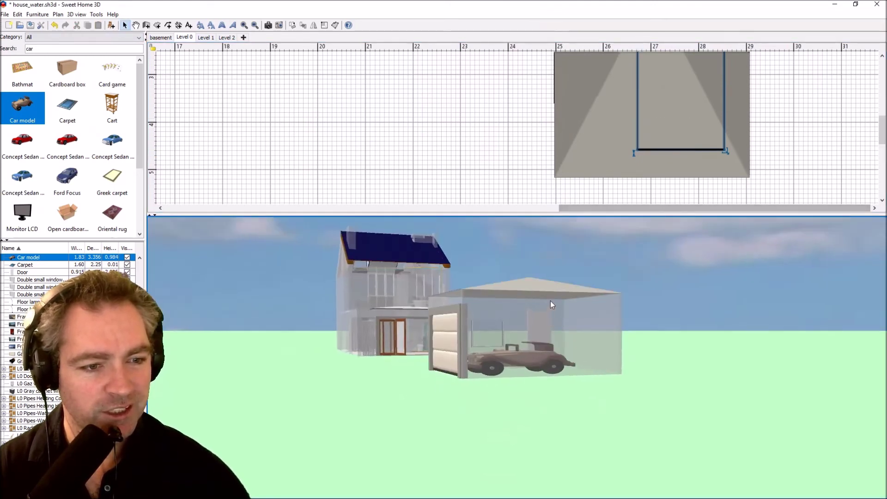
left_click_drag(562, 308, 585, 292)
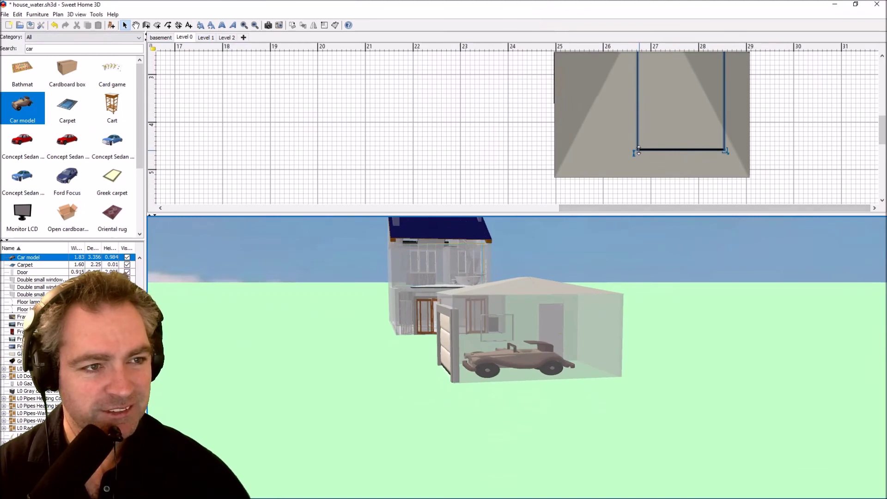
left_click_drag(638, 152, 639, 119)
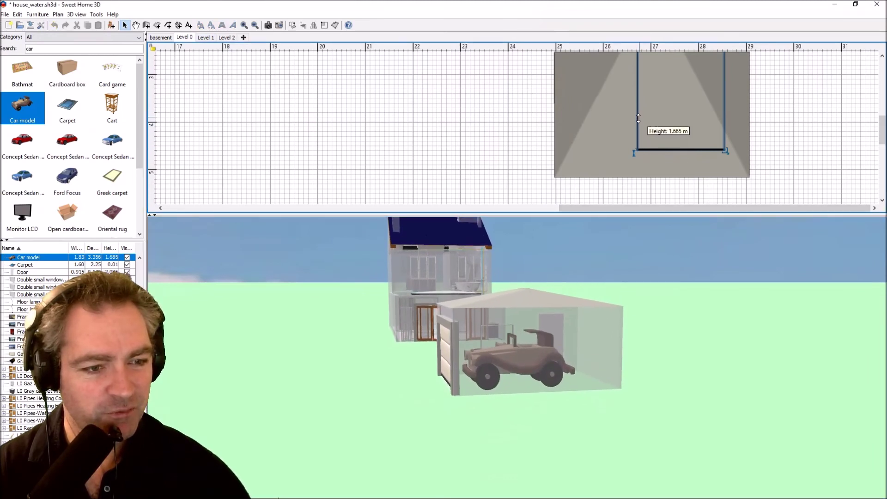
left_click_drag(638, 118, 639, 127)
- Resize the car wider and longer so it fills the garage
mouse_move(568, 316)
left_mouse_down()
mouse_move(719, 320)
mouse_move(330, 345)
mouse_move(388, 312)
left_mouse_up()
left_click_drag(725, 150, 755, 169)
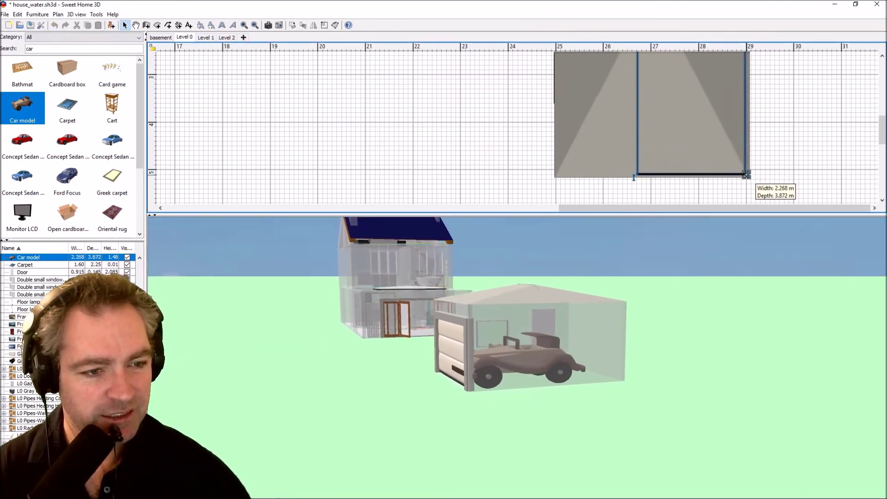
left_click_drag(754, 169, 747, 182)
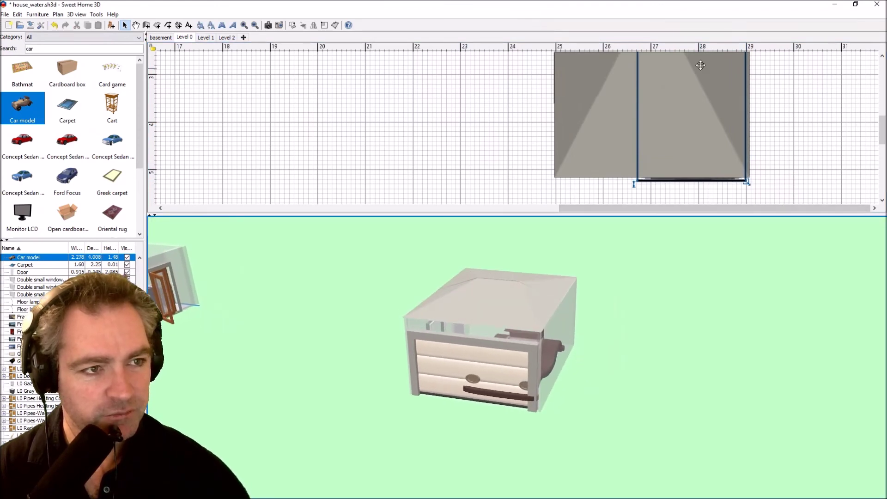
- Centre the car inside the garage, narrowing it to fit between the walls
mouse_move(682, 144)
left_mouse_down()
mouse_move(682, 126)
mouse_move(641, 128)
left_mouse_up()
mouse_move(671, 276)
left_mouse_down()
mouse_move(570, 337)
mouse_move(607, 357)
left_mouse_up()
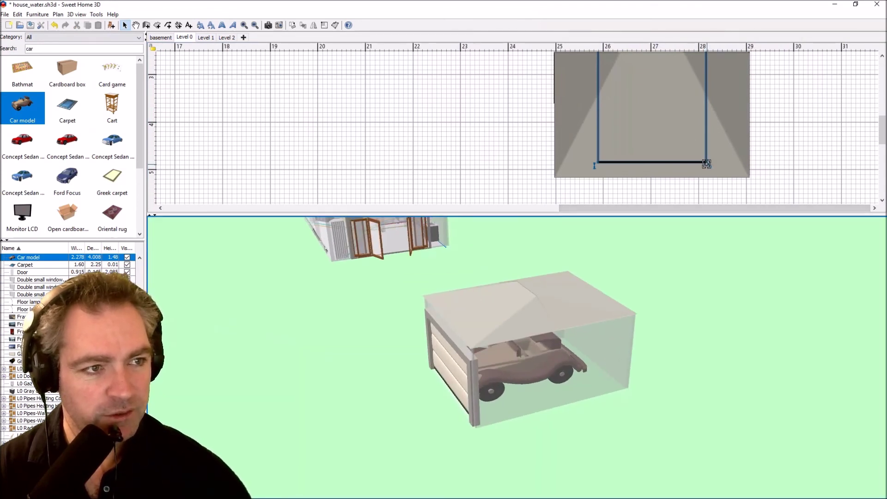
left_click_drag(706, 163, 693, 164)
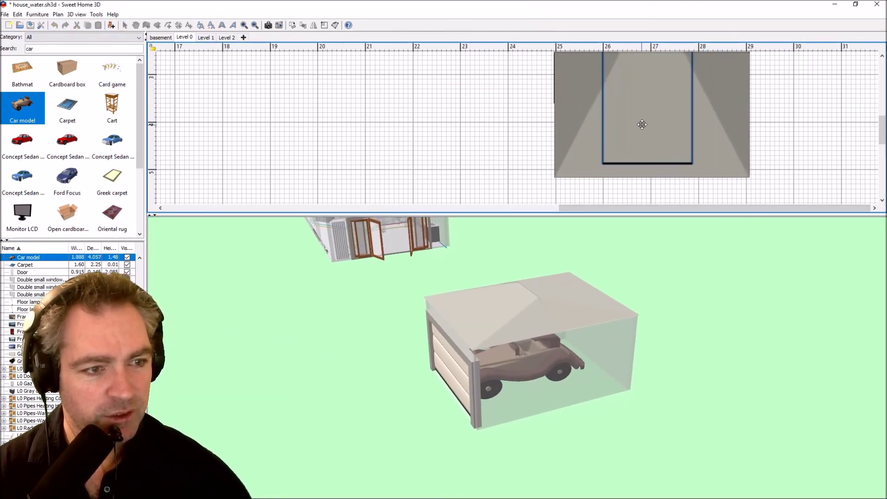
mouse_move(645, 298)
left_mouse_down()
mouse_move(691, 293)
mouse_move(577, 266)
mouse_move(552, 307)
mouse_move(492, 283)
mouse_move(542, 298)
left_mouse_up()
scroll(670, 132, "up", 1)
scroll(660, 143, "up", 1)
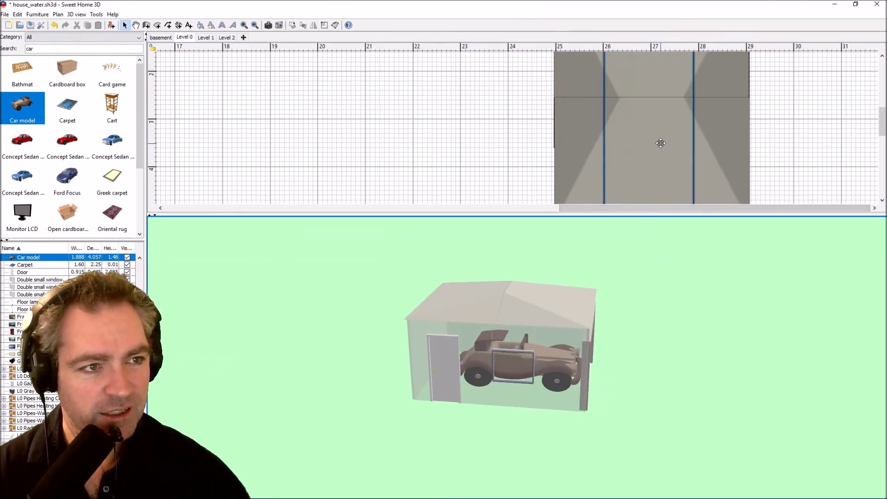
left_click_drag(650, 315, 612, 295)
scroll(644, 288, "up", 8)
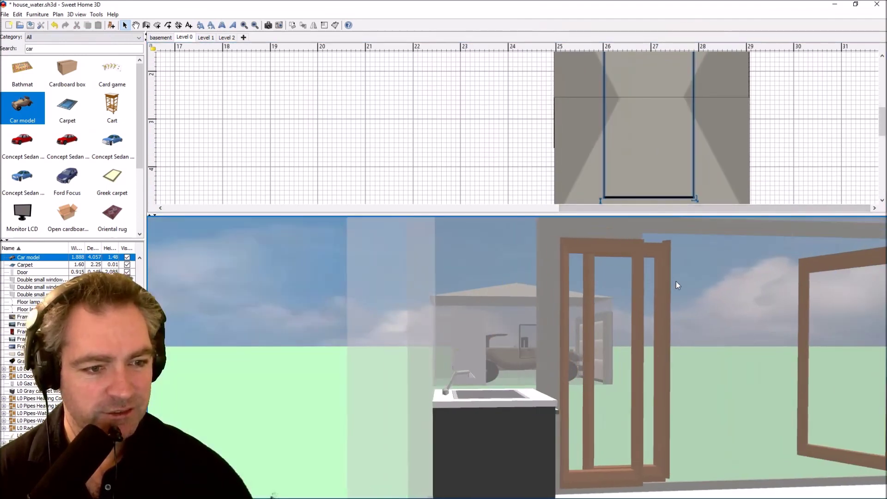
scroll(677, 285, "down", 10)
scroll(562, 331, "up", 2)
scroll(519, 347, "up", 2)
scroll(561, 345, "up", 2)
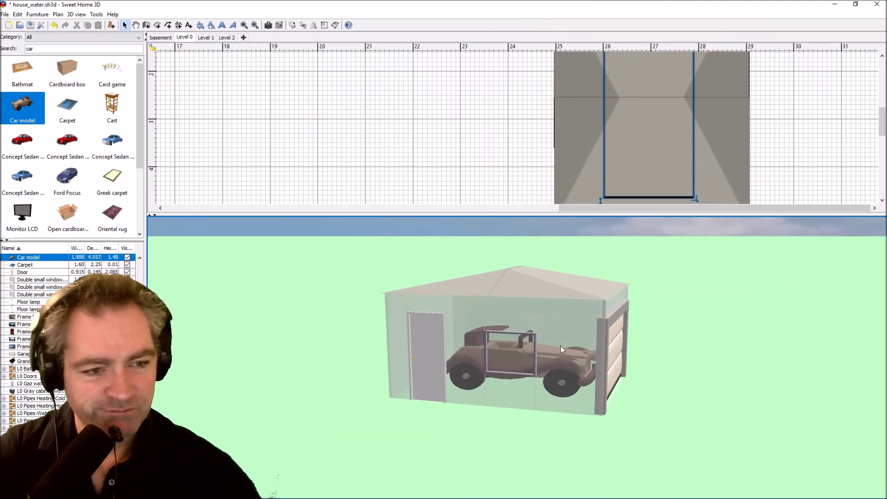
left_click_drag(561, 346, 535, 354)
scroll(535, 355, "up", 2)
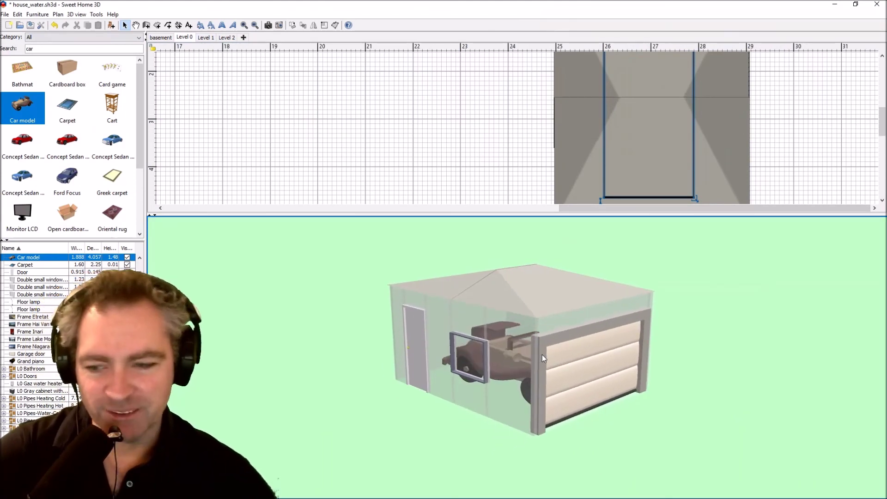